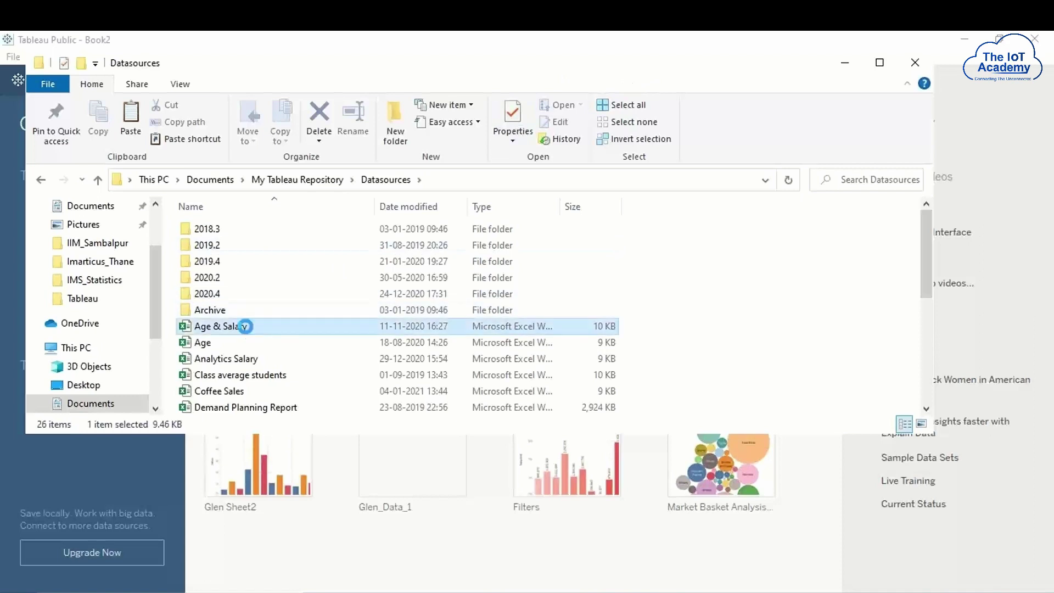
Look through the Datasources folder for the SuperStoreCanada workbook, then return to the Tableau Public start page.
key("Down")
key("Down")
key("Down")
key("Down")
key("Down")
key("Down")
key("Down")
key("Down")
key("Down")
key("Down")
key("Down")
key("Down")
key("Down")
key("Down")
key("Down")
key("Down")
key("Down")
key("Down")
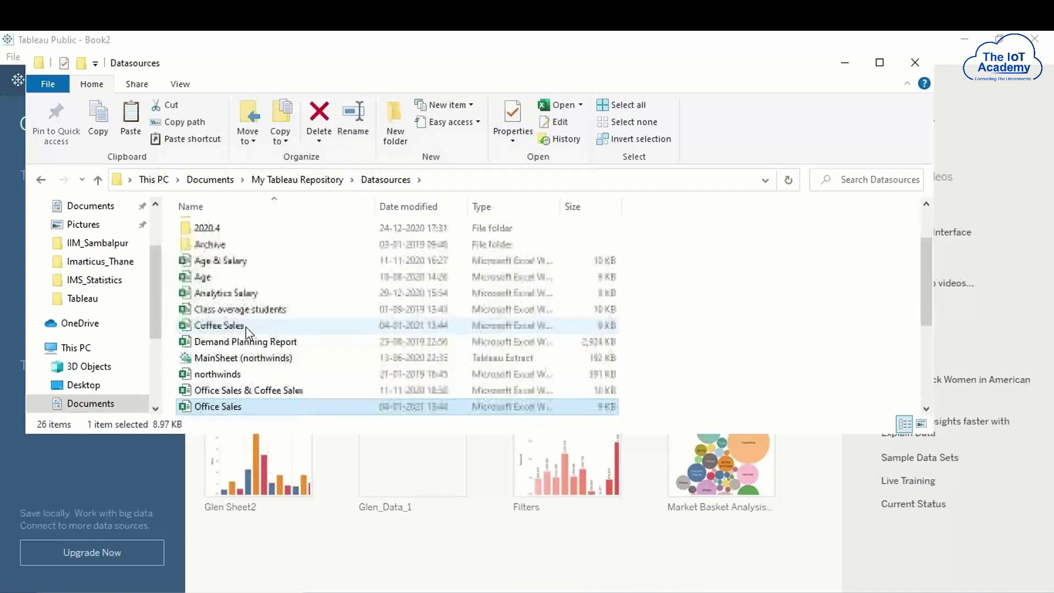
key("Up")
key("Up")
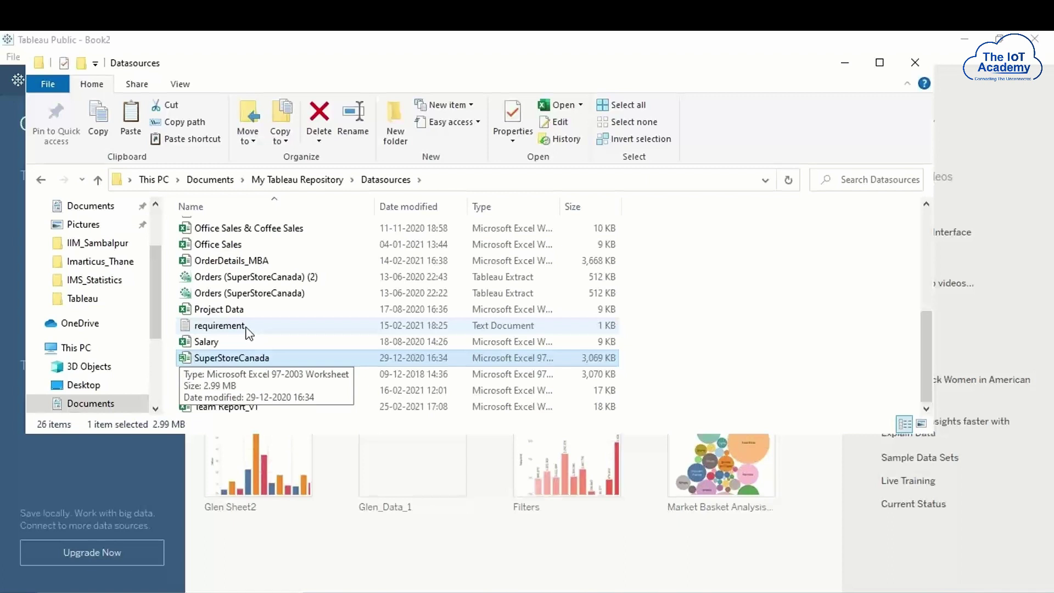
left_click(12, 148)
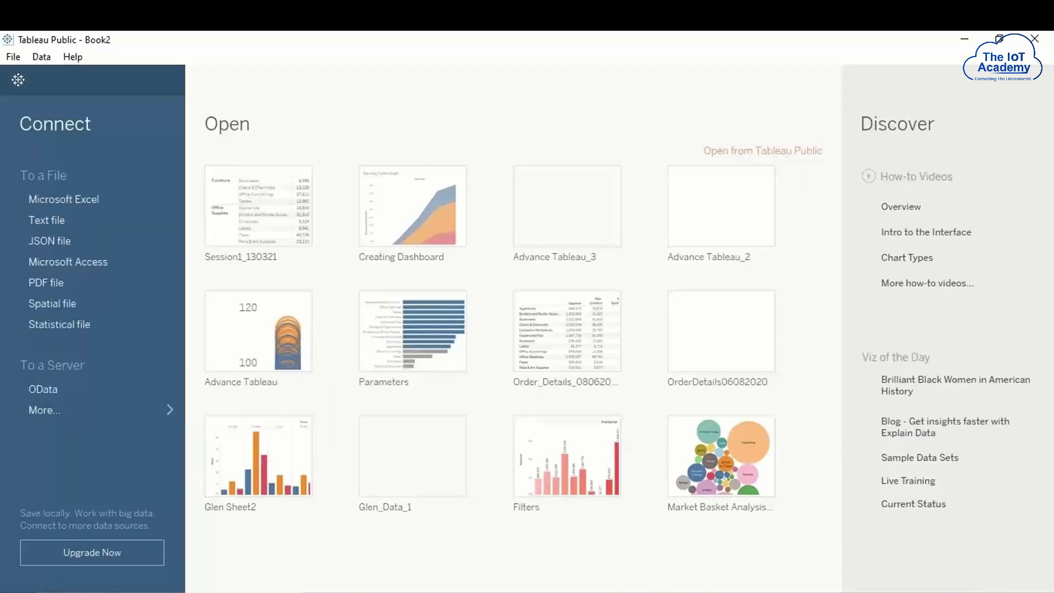
Locate Tableau Public 2020.4 in the computer's list of installed programs.
key("super")
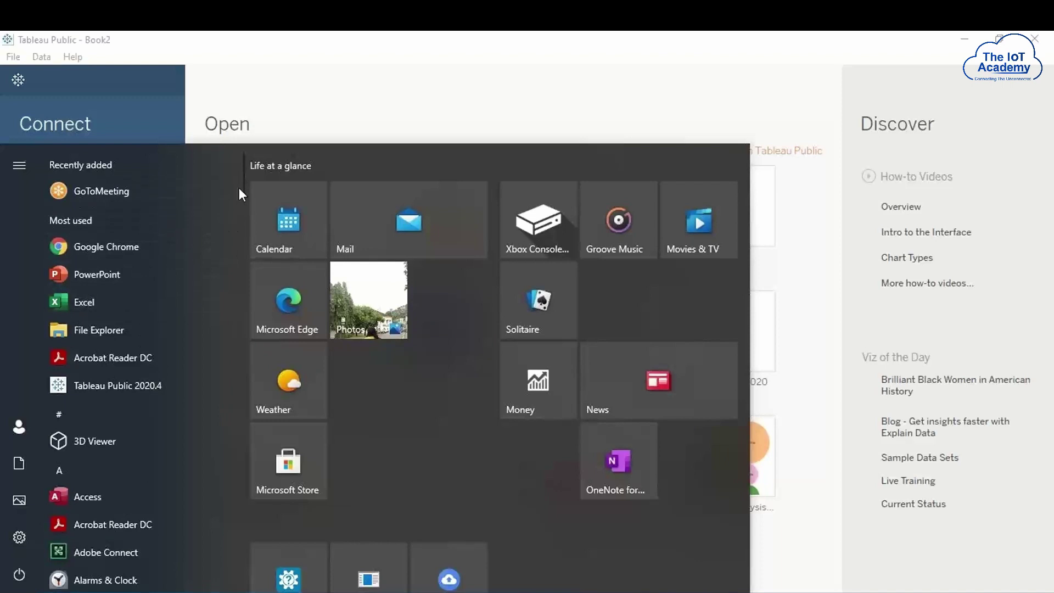
left_click_drag(241, 188, 244, 200)
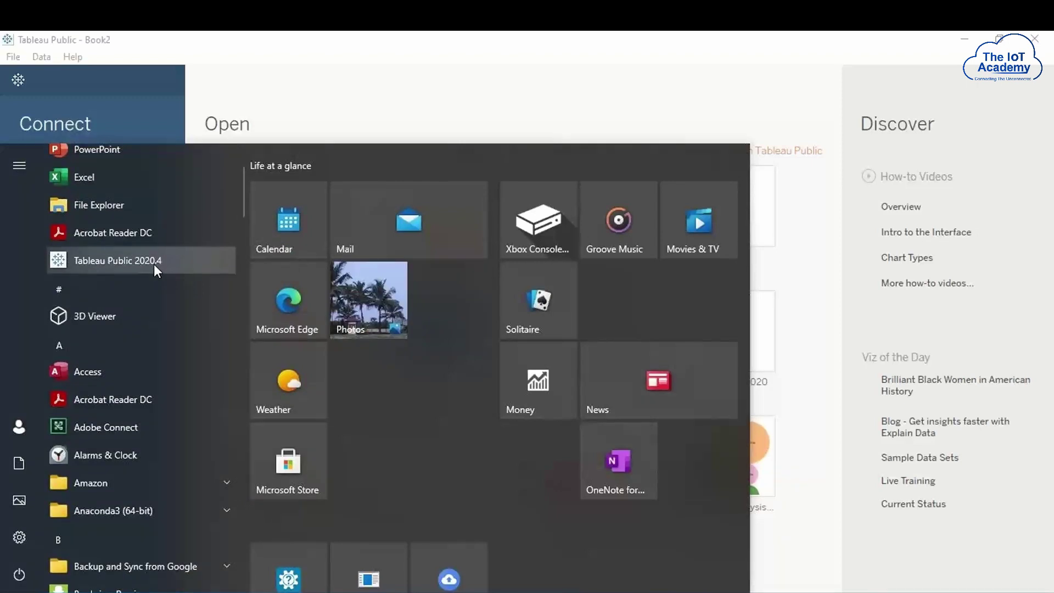
left_click(473, 102)
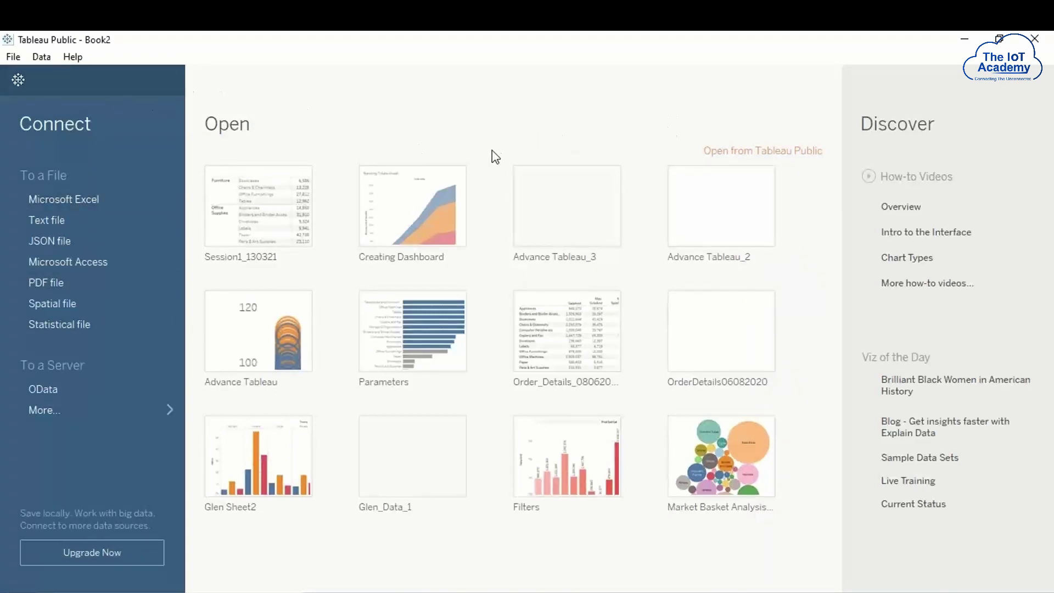
Connect to the SuperStoreCanada Excel workbook in the Datasources folder and add its Orders sheet to the data source canvas.
mouse_move(221, 463)
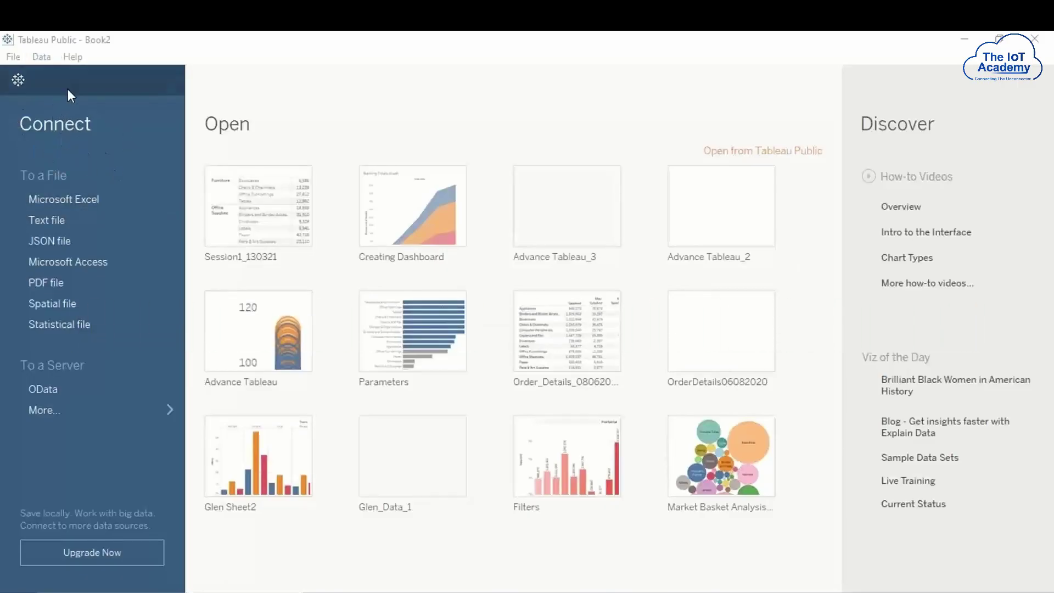
left_click(59, 201)
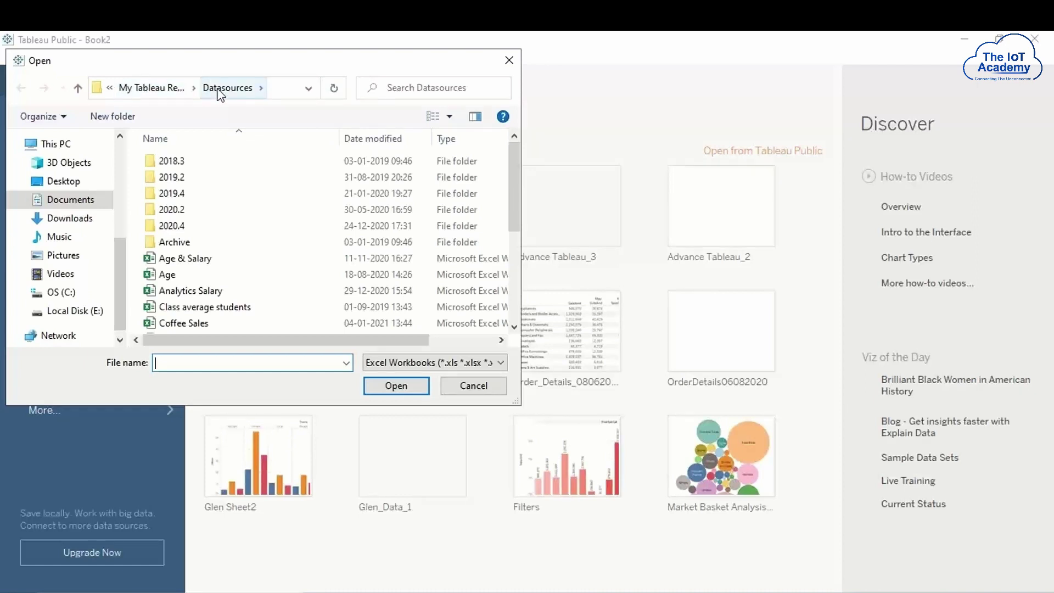
left_click_drag(514, 195, 515, 282)
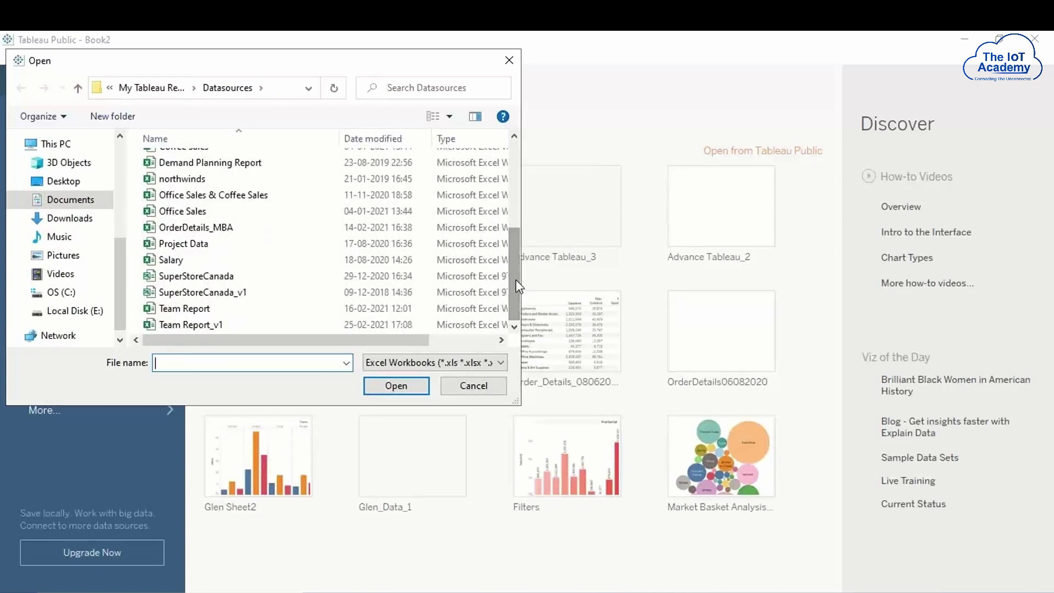
left_click(215, 277)
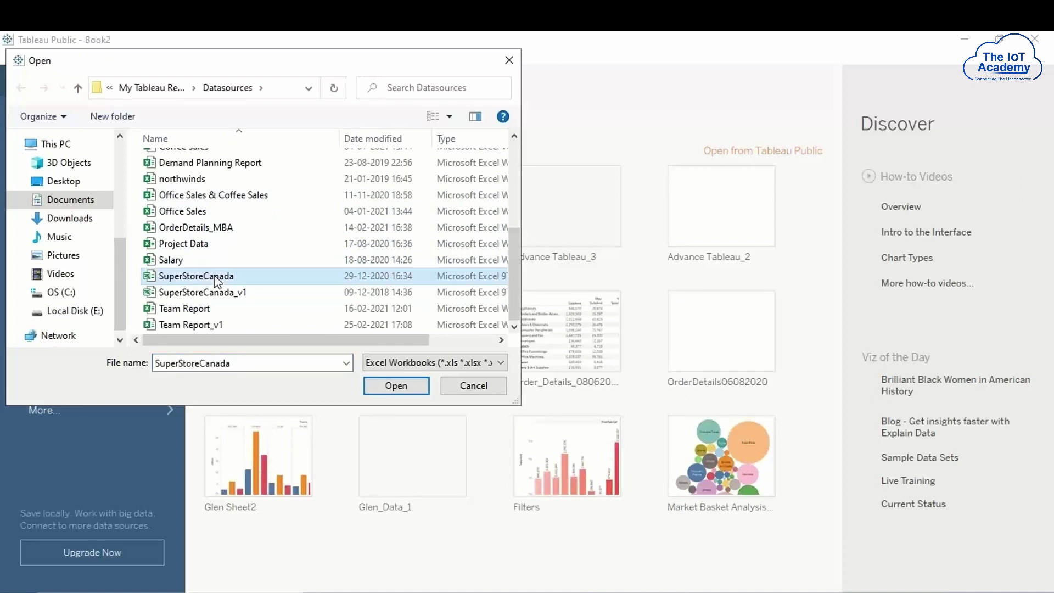
left_click(392, 387)
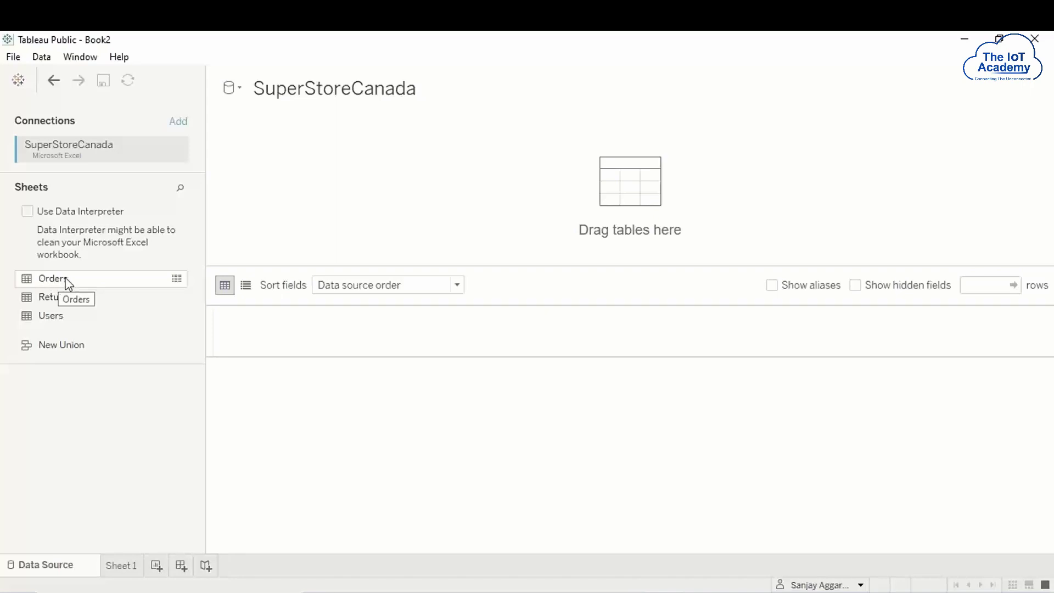
mouse_move(38, 284)
left_mouse_down()
mouse_move(61, 296)
mouse_move(42, 301)
left_mouse_up()
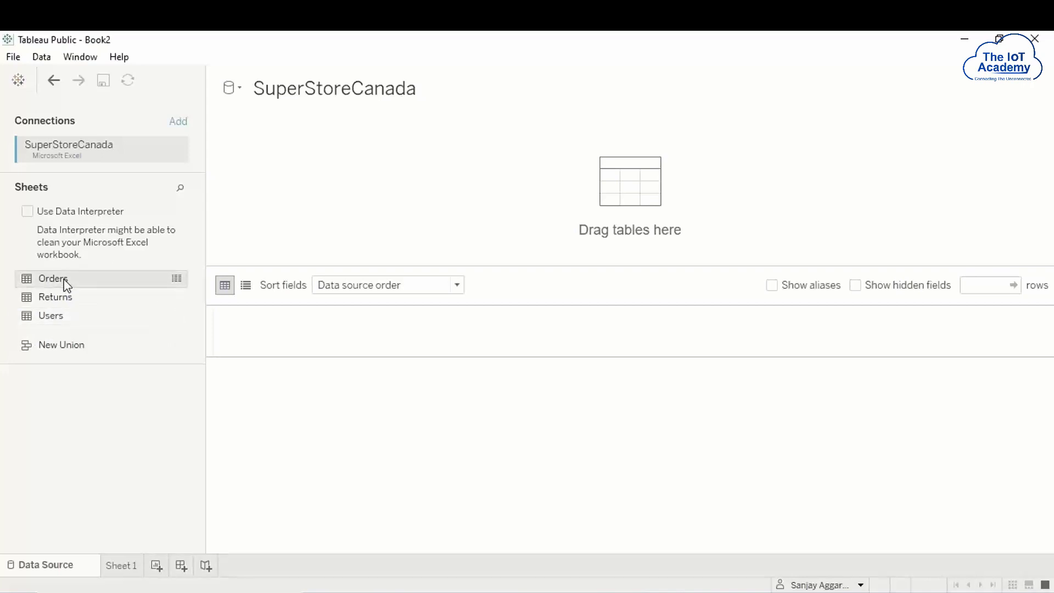
left_click_drag(73, 284, 461, 211)
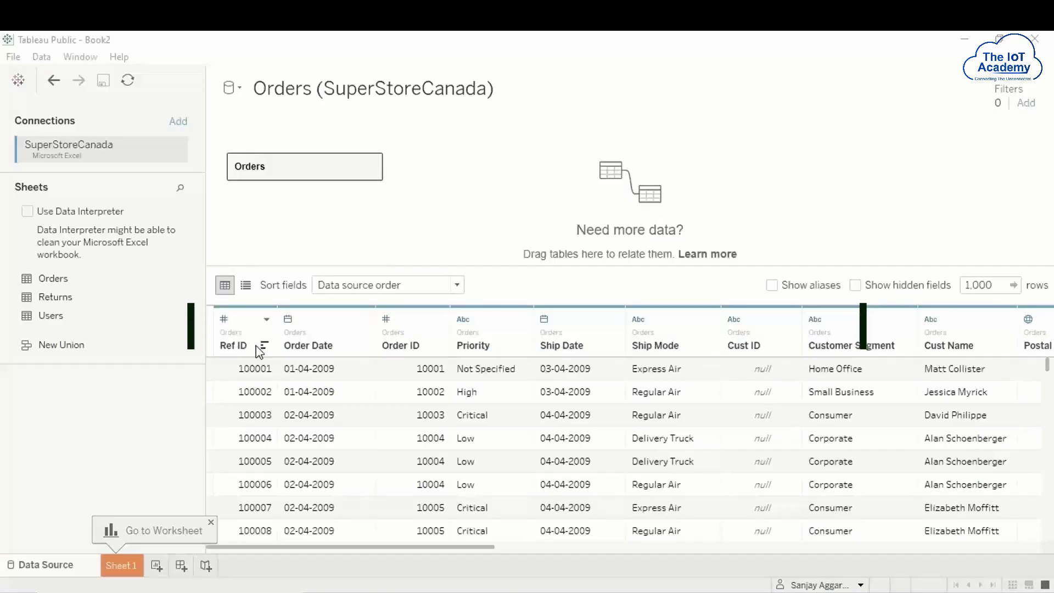
Examine the columns of the Orders data preview, from Ref ID across to Status and back.
left_click_drag(380, 546, 769, 546)
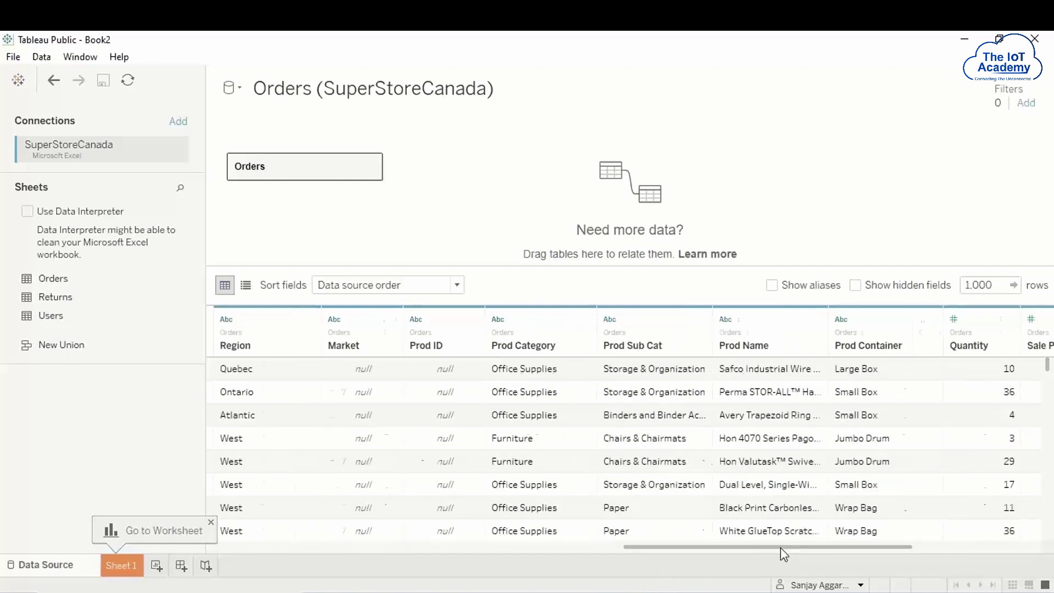
mouse_move(783, 547)
left_mouse_down()
mouse_move(805, 551)
mouse_move(773, 546)
left_mouse_up()
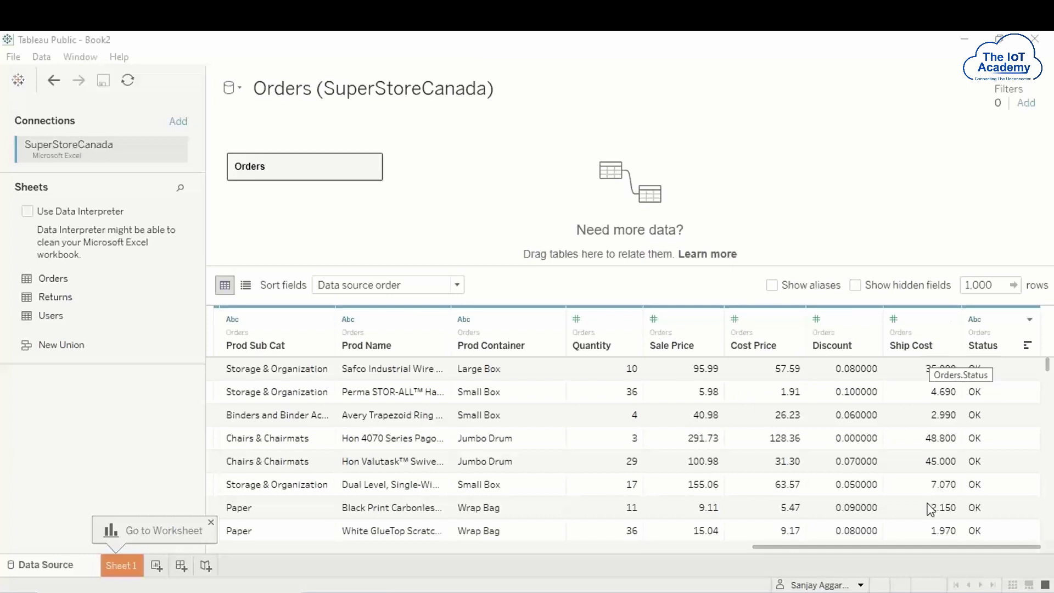
left_click(921, 551)
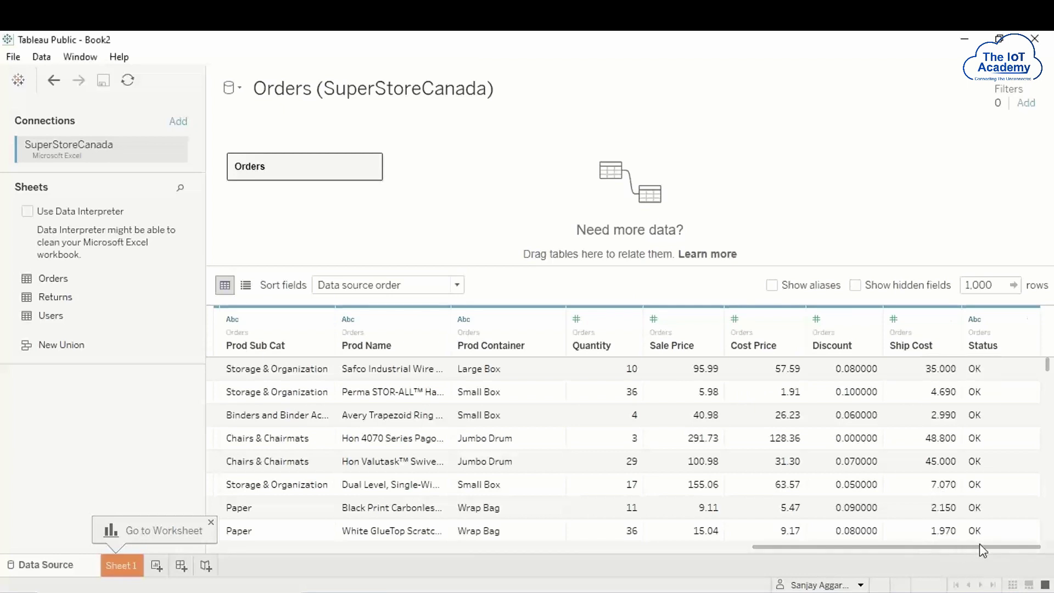
left_click_drag(960, 550, 983, 522)
left_click_drag(1047, 365, 1020, 371)
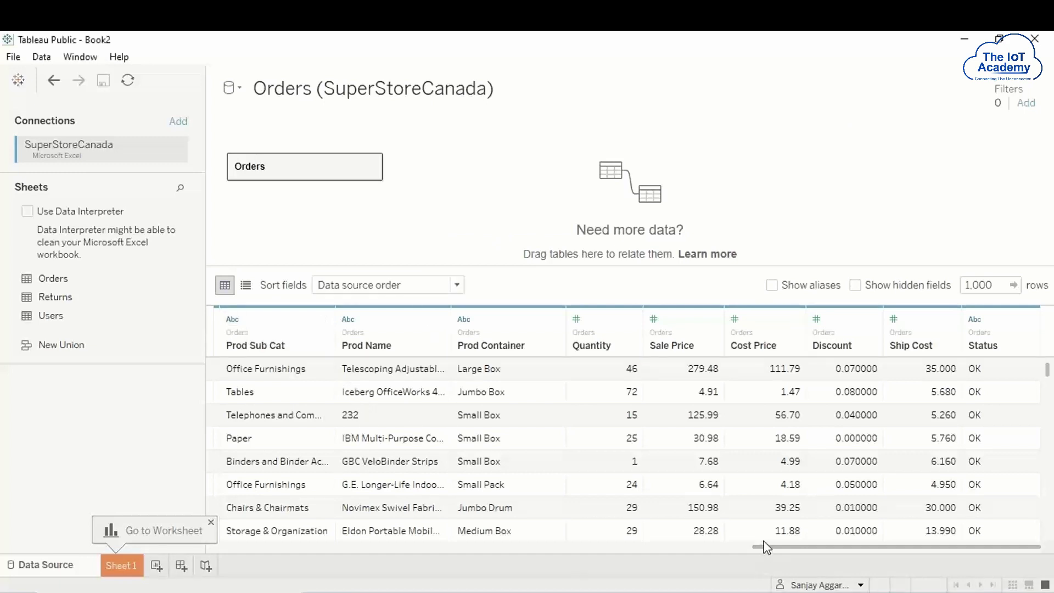
left_click_drag(767, 547, 218, 543)
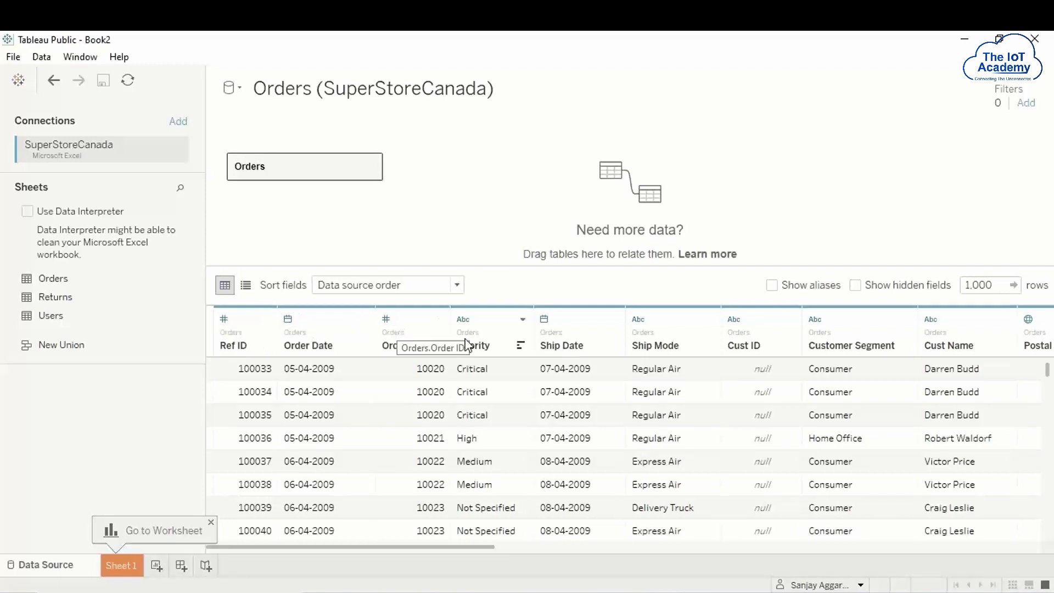
left_click_drag(440, 548, 777, 574)
left_click_drag(695, 553, 772, 557)
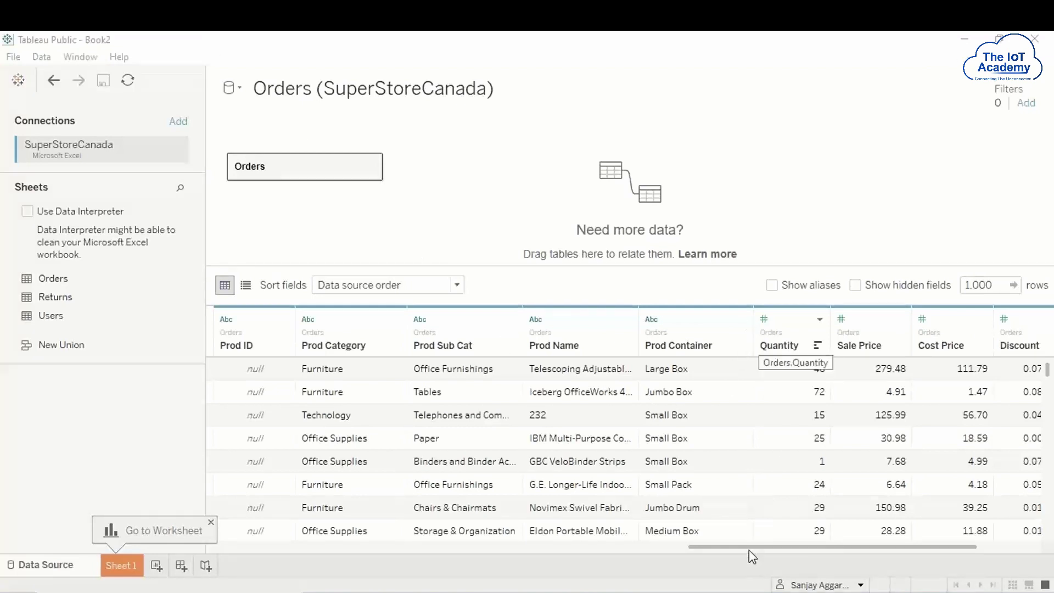
left_click_drag(747, 548, 786, 546)
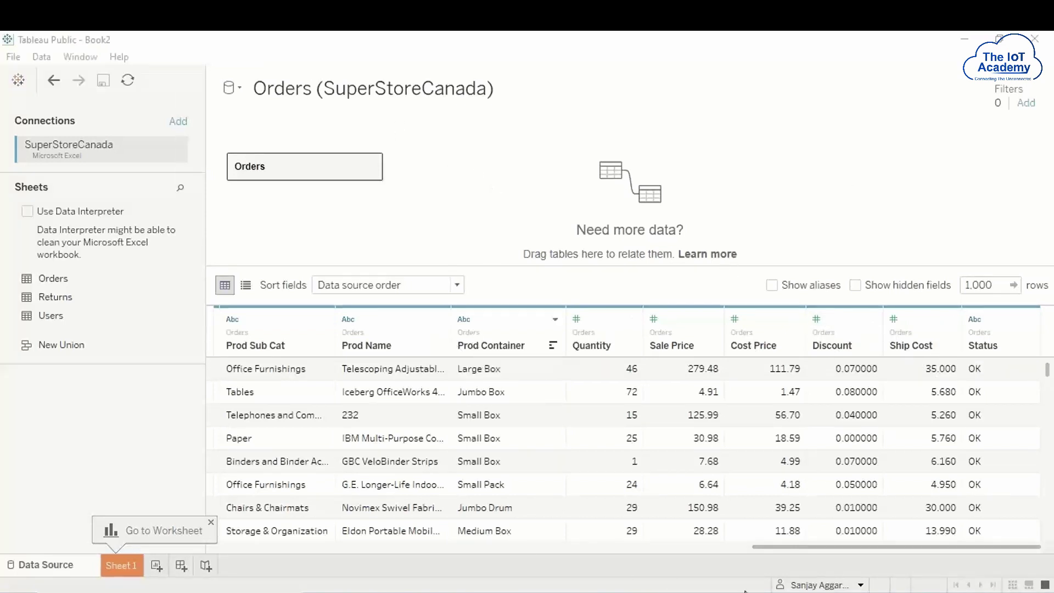
left_click_drag(762, 546, 683, 555)
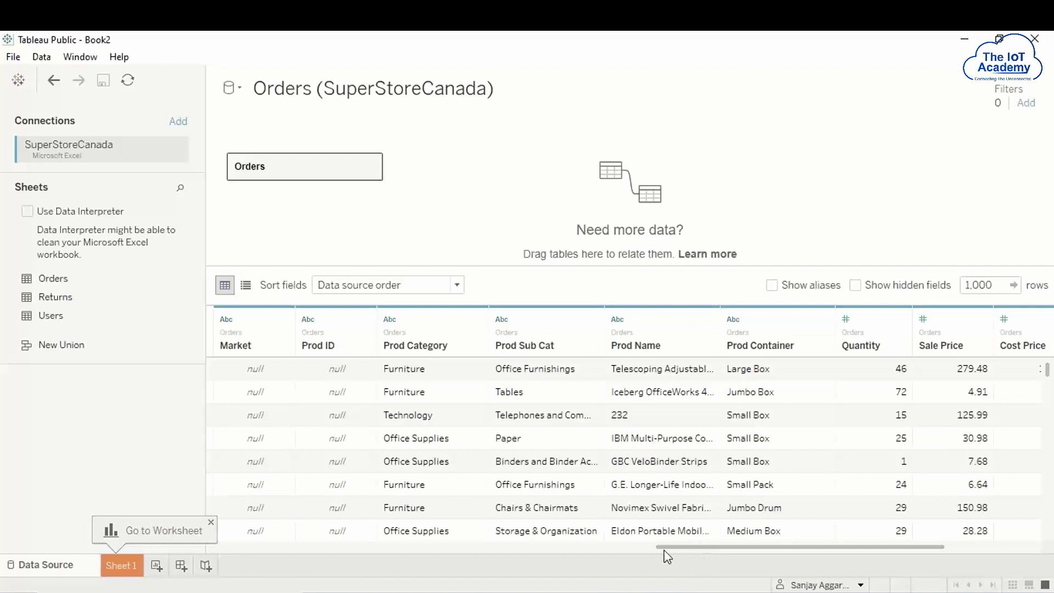
left_click_drag(664, 549, 259, 554)
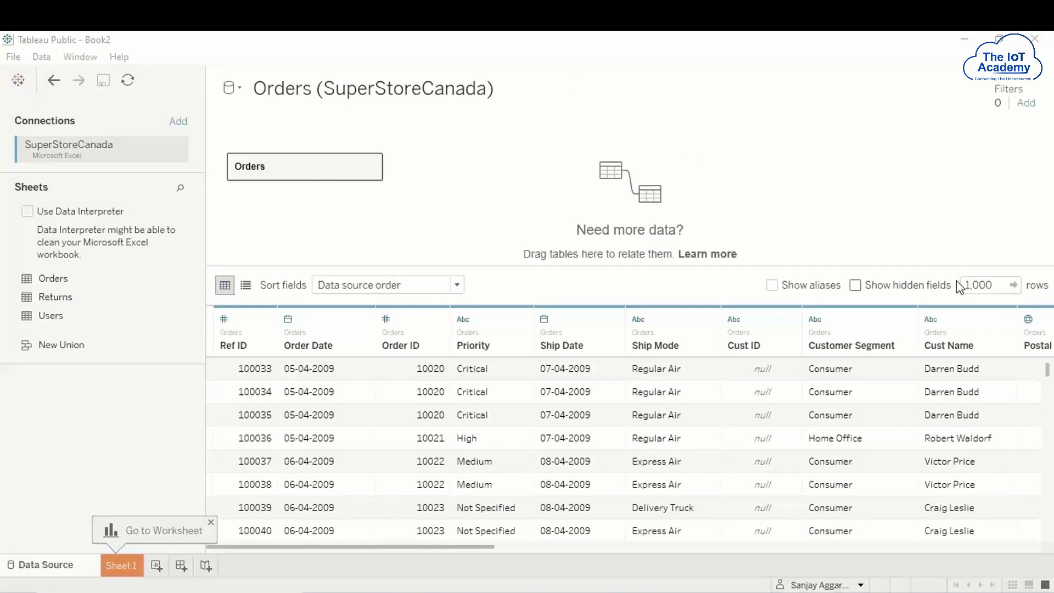
Set the number of rows in the Orders data preview to 10000.
left_click(996, 285)
key("BackSpace")
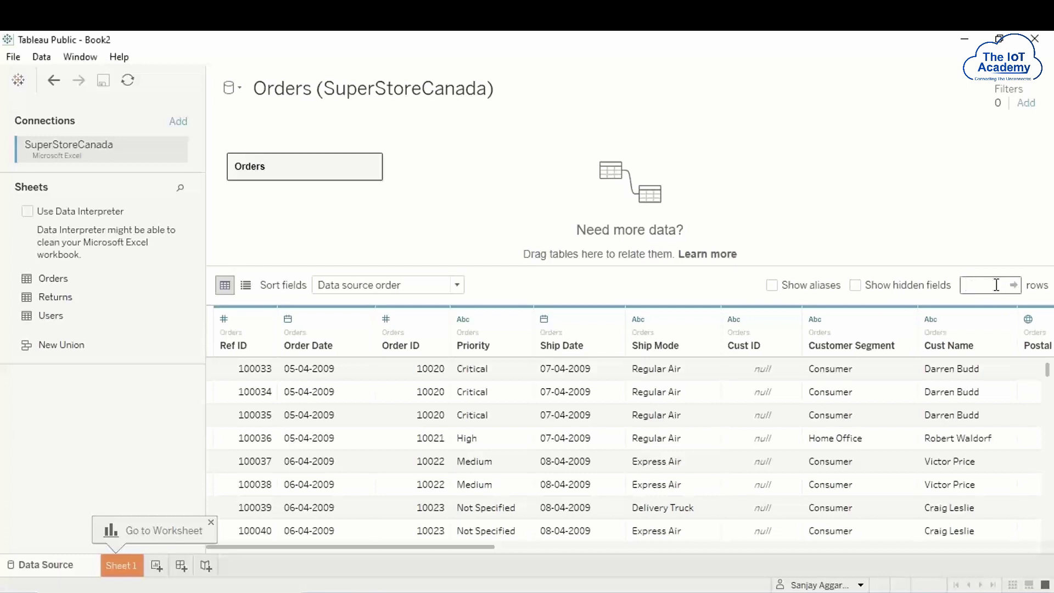
type("10000")
left_click(1013, 285)
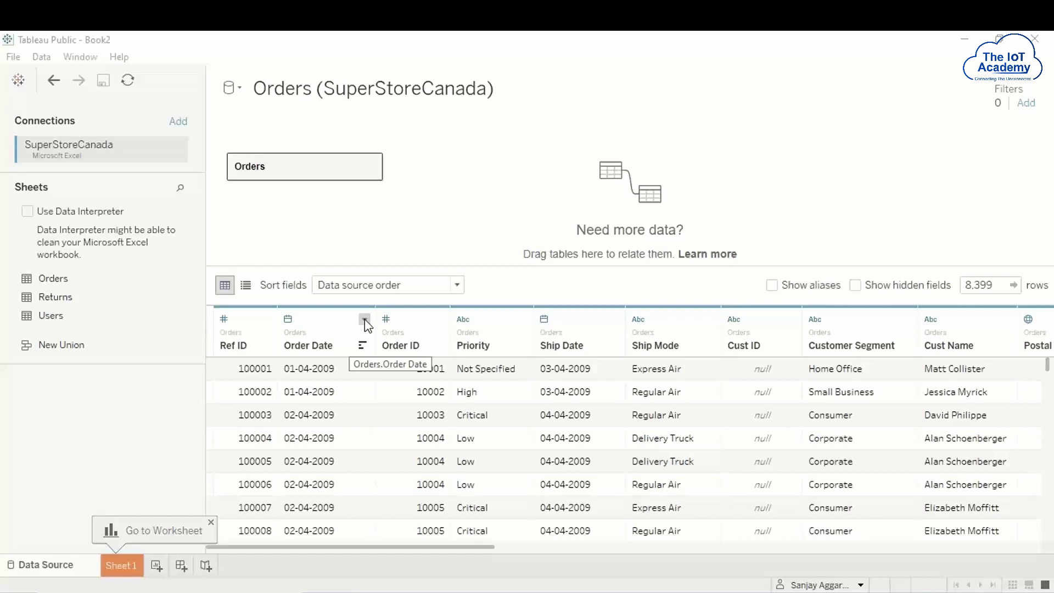
View the field description of Order Date, including its role, remote type and domain members, and close it.
left_click(365, 319)
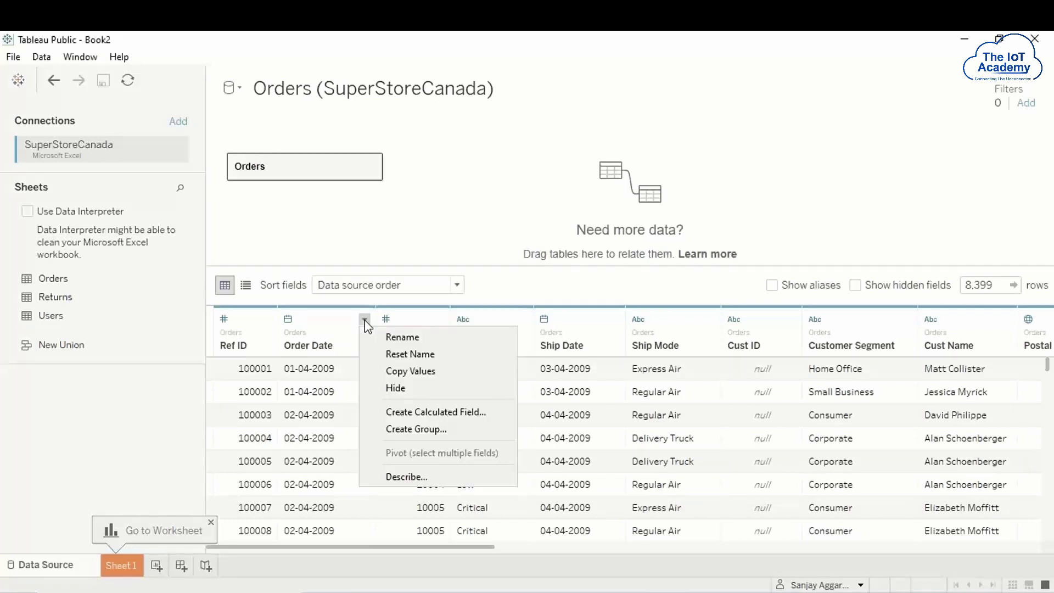
left_click(410, 477)
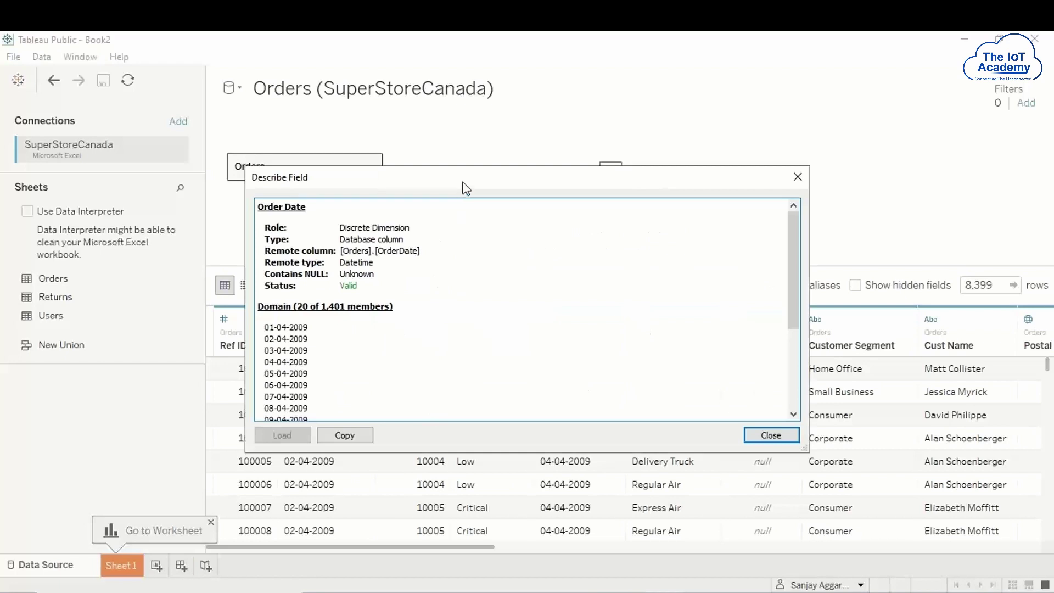
left_click_drag(465, 188, 303, 133)
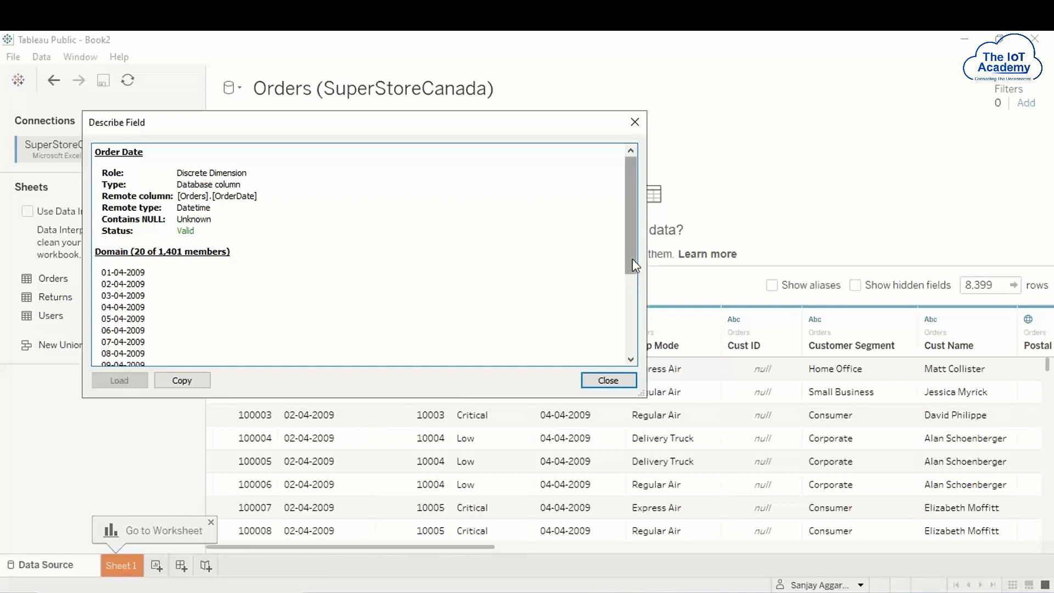
mouse_move(635, 265)
left_mouse_down()
mouse_move(635, 324)
mouse_move(634, 248)
left_mouse_up()
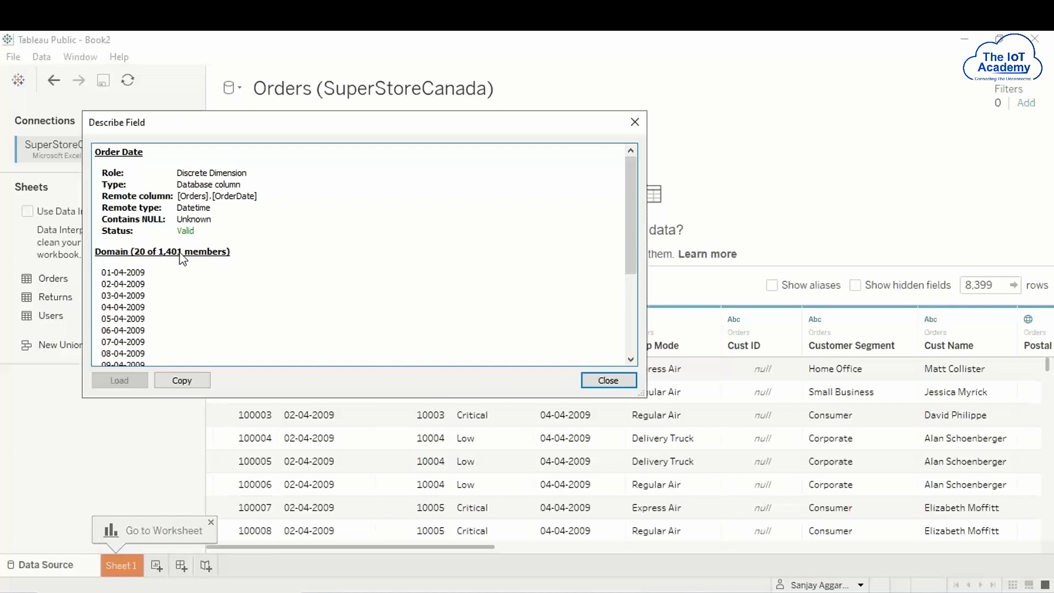
left_click_drag(631, 263, 614, 189)
left_click(635, 123)
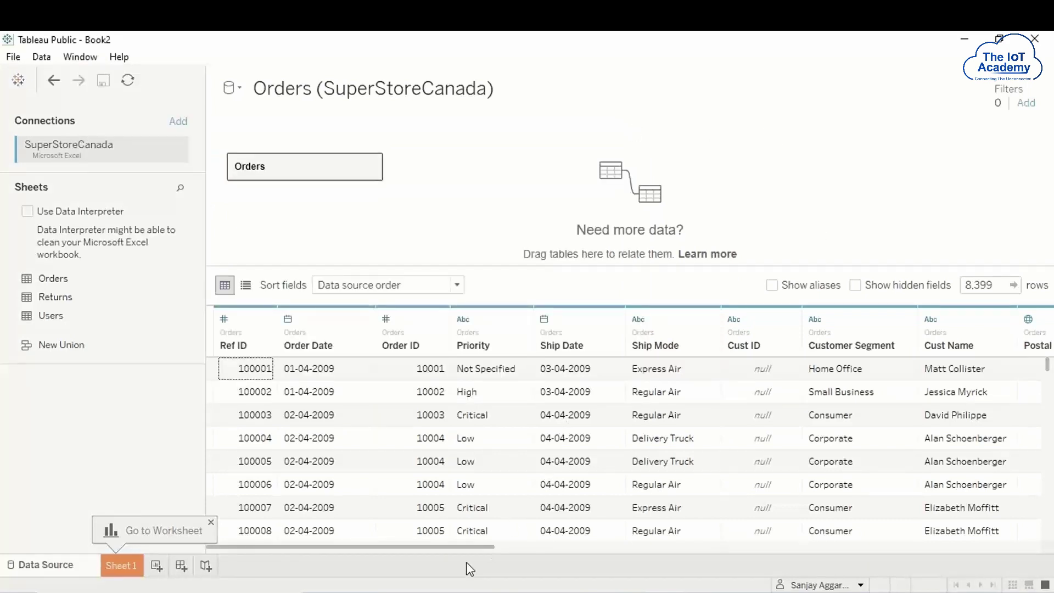
View the field description of Ship Mode, including its role, type and domain members, and close it.
left_click_drag(494, 547, 536, 553)
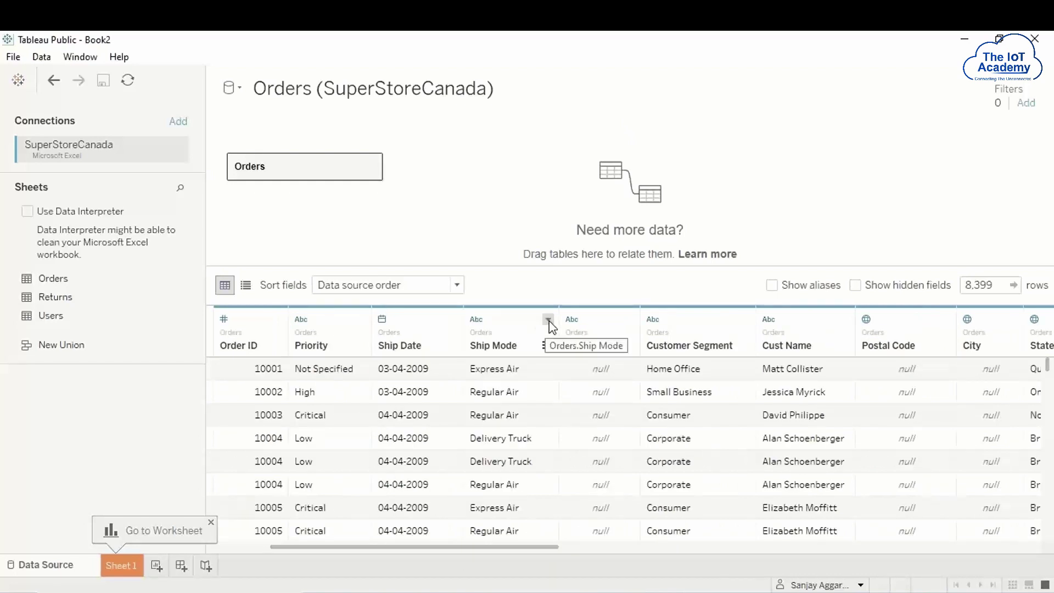
left_click(548, 320)
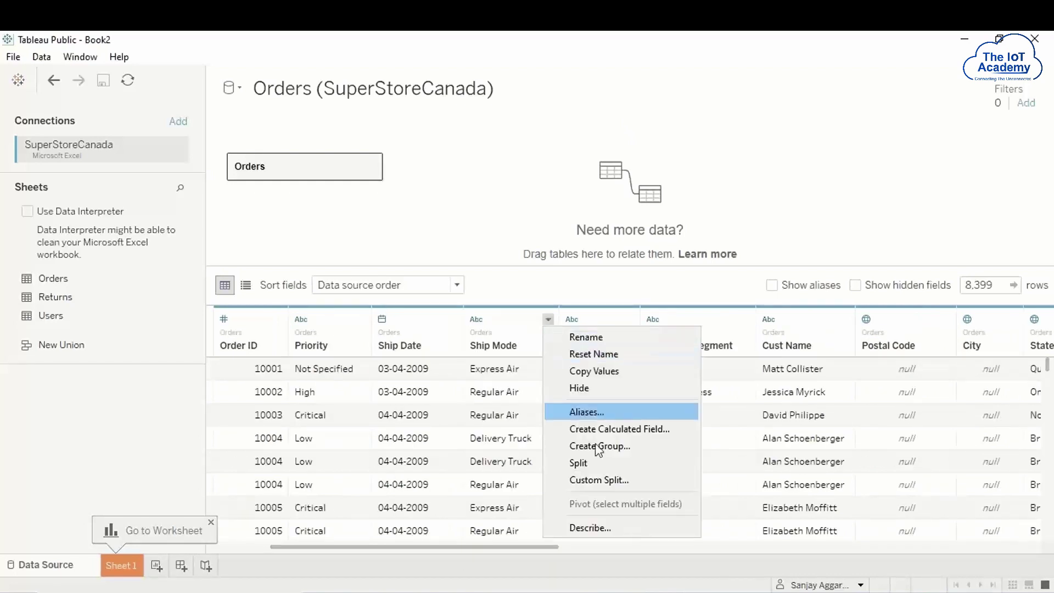
left_click(590, 527)
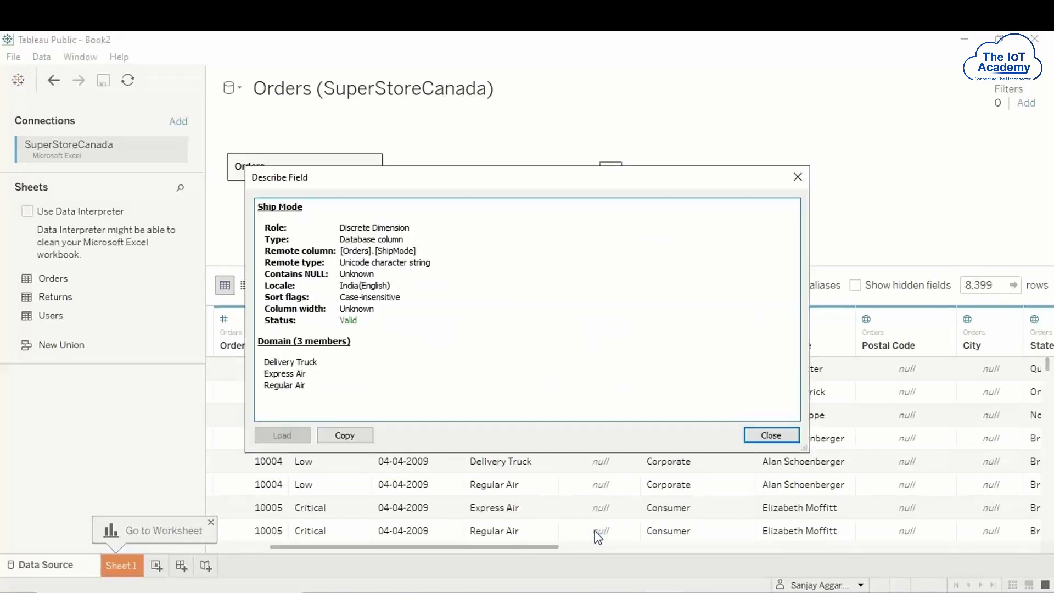
left_click_drag(441, 157, 437, 155)
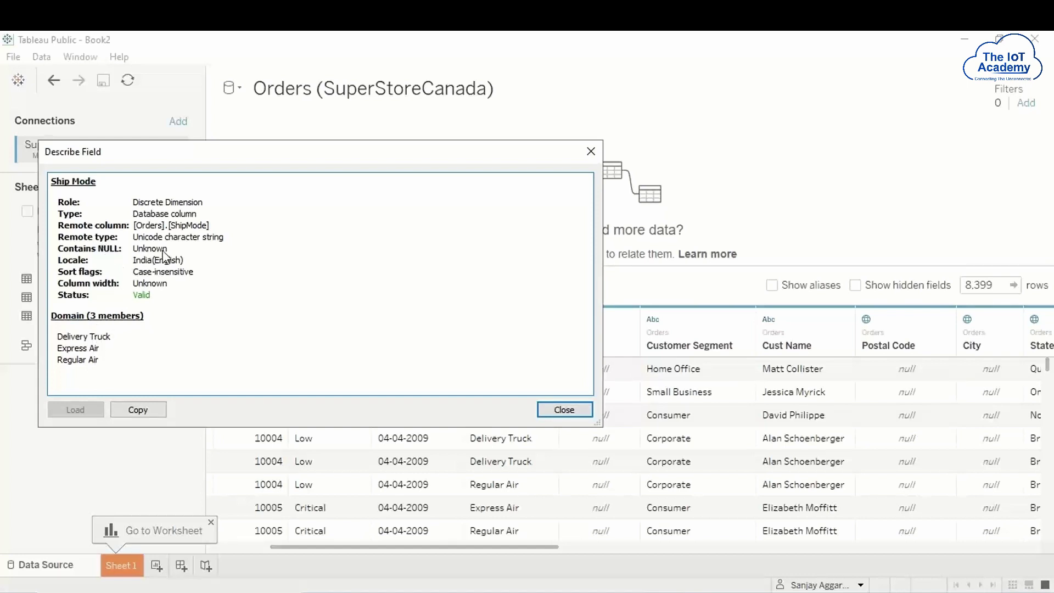
left_click(564, 411)
View the field description of State, including its geographic role and full list of domain members, and close it.
left_click_drag(533, 547, 734, 557)
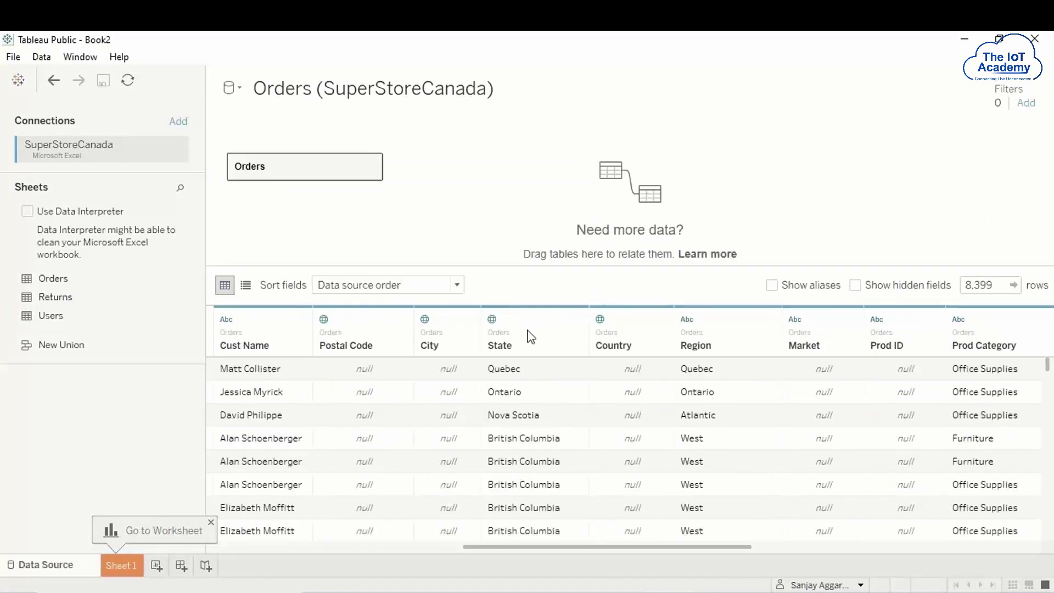
left_click(578, 318)
left_click(622, 509)
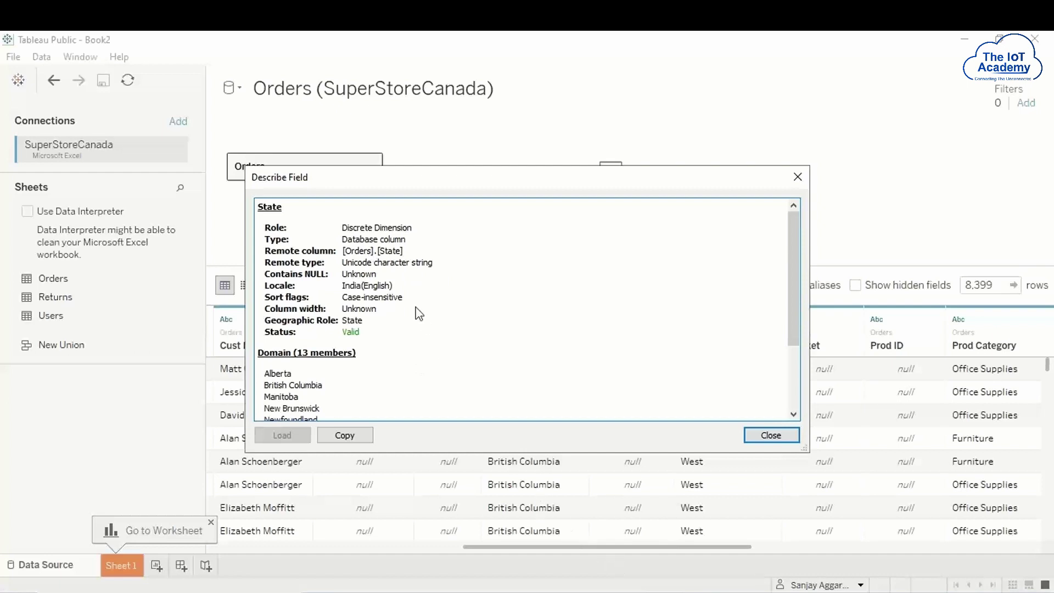
left_click_drag(529, 184, 332, 136)
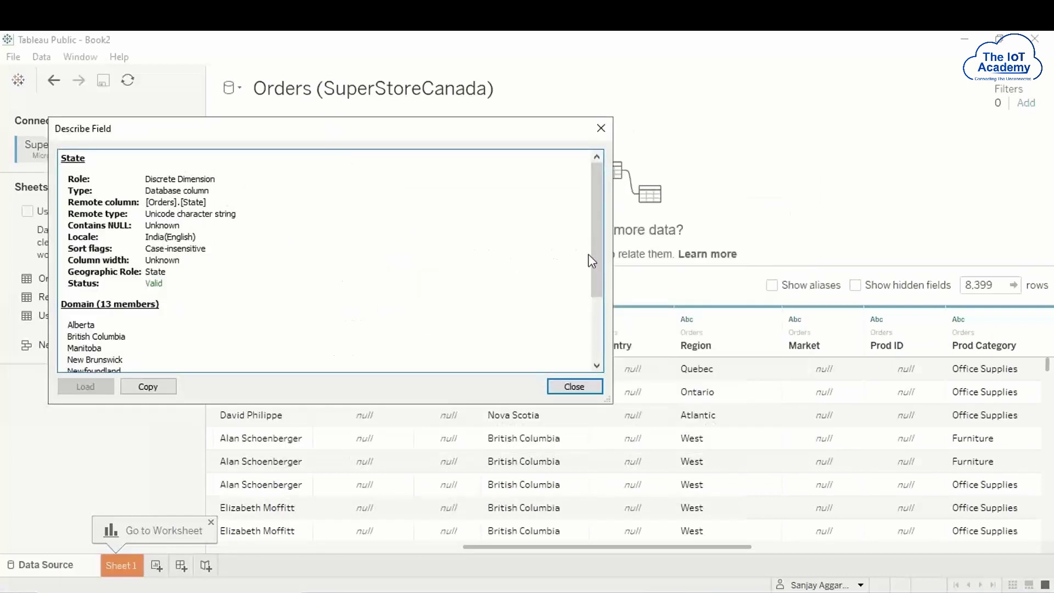
left_click_drag(595, 262, 591, 322)
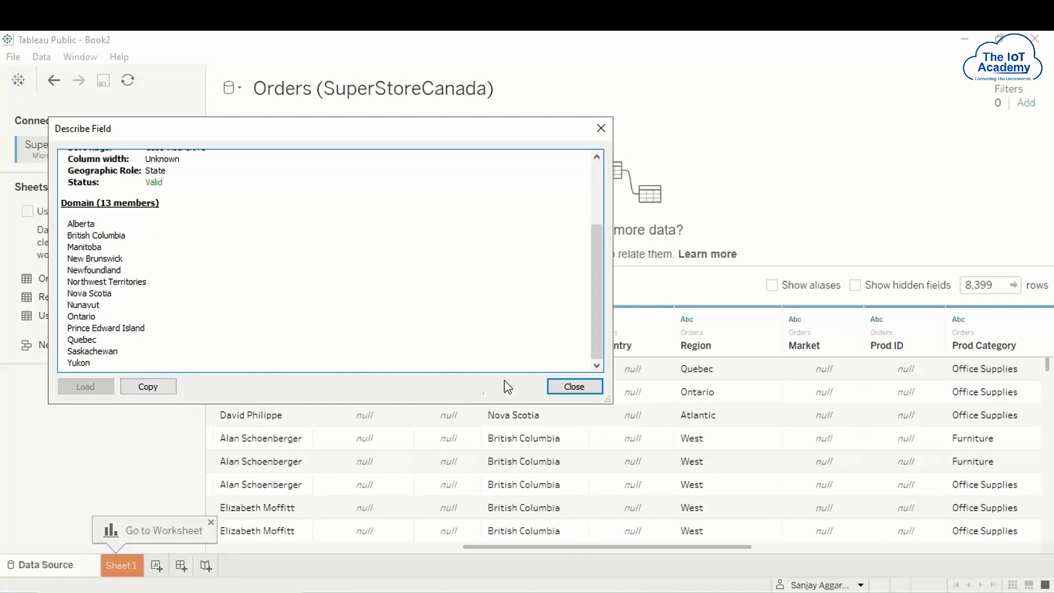
left_click(573, 387)
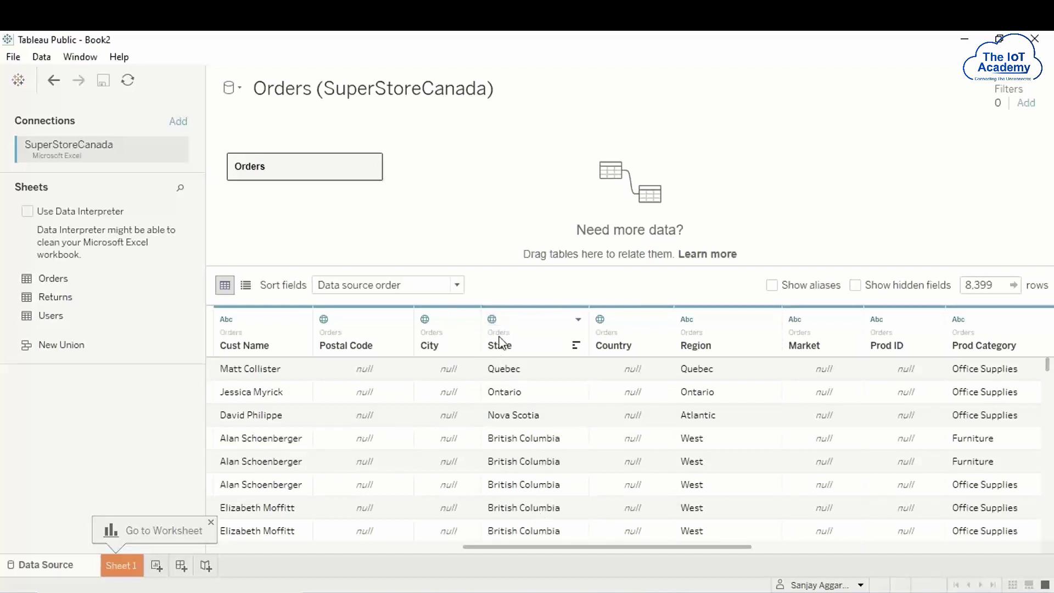
View the field description of Quantity, including its role, remote type and default aggregation, and close it.
left_click_drag(518, 546, 261, 544)
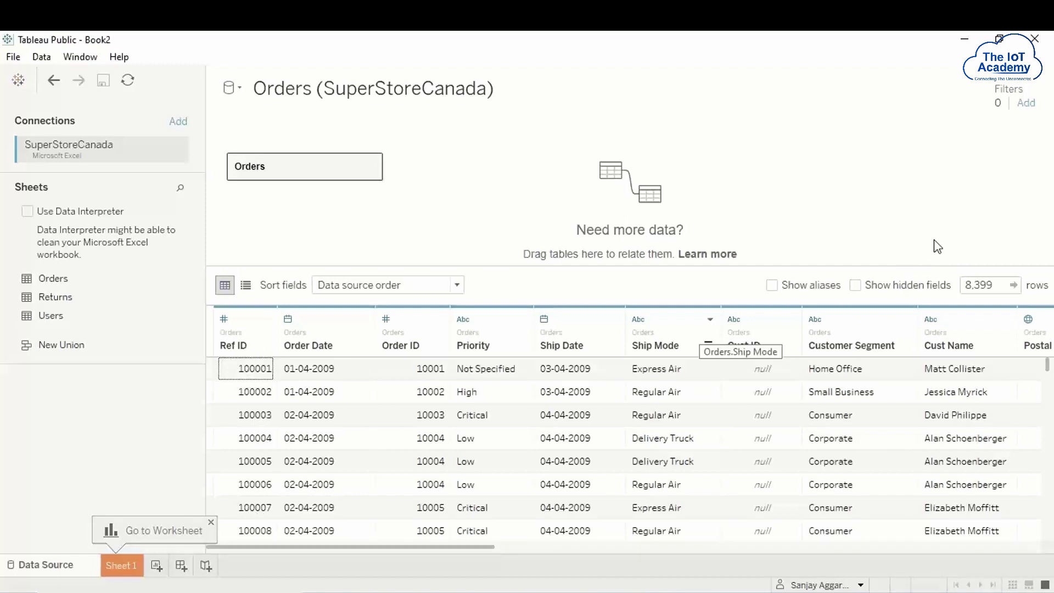
left_click_drag(473, 551, 777, 549)
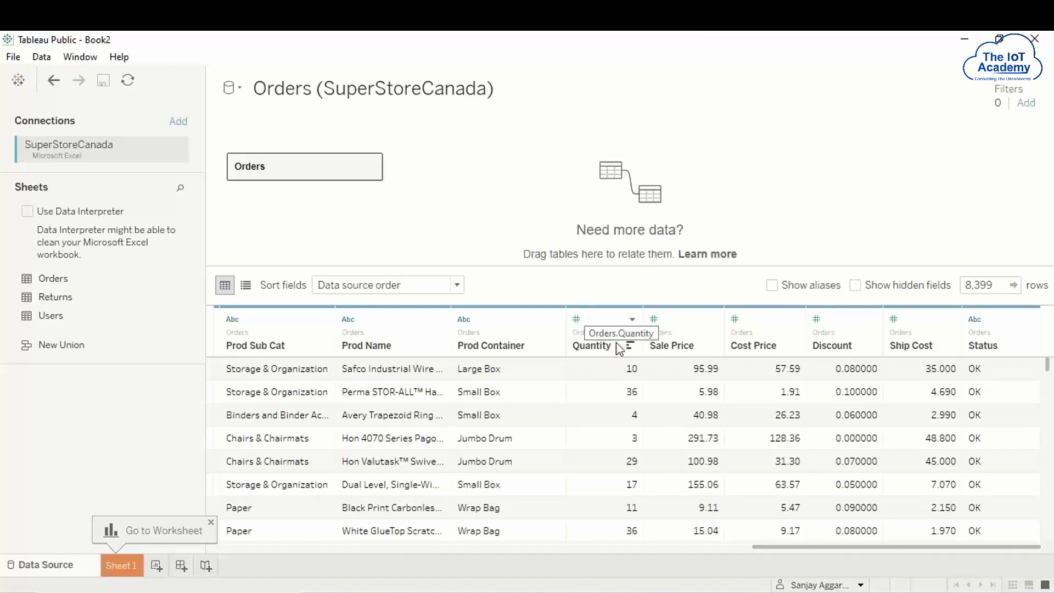
left_click(632, 320)
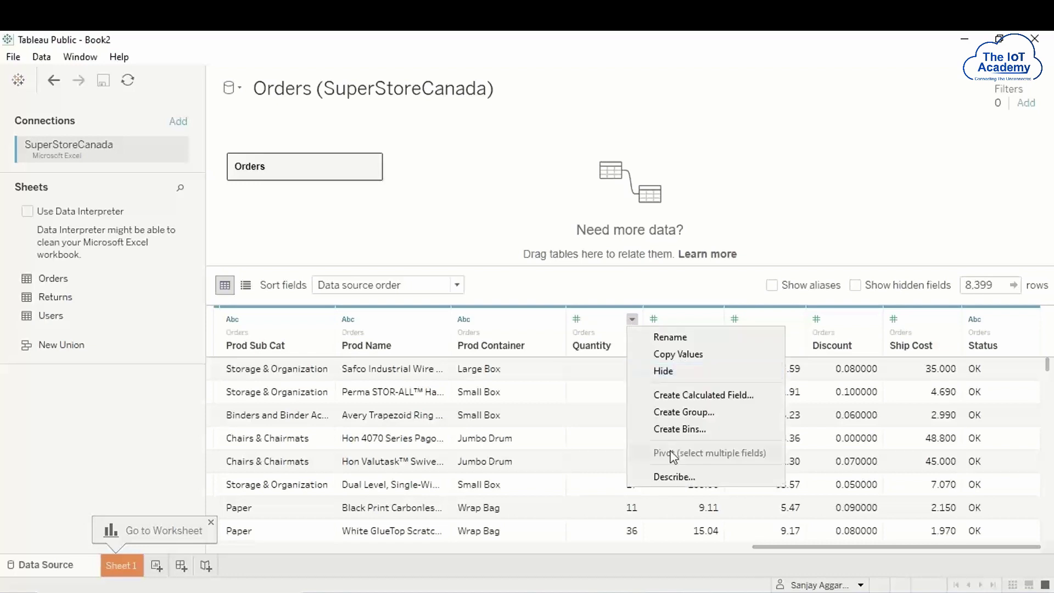
left_click(676, 479)
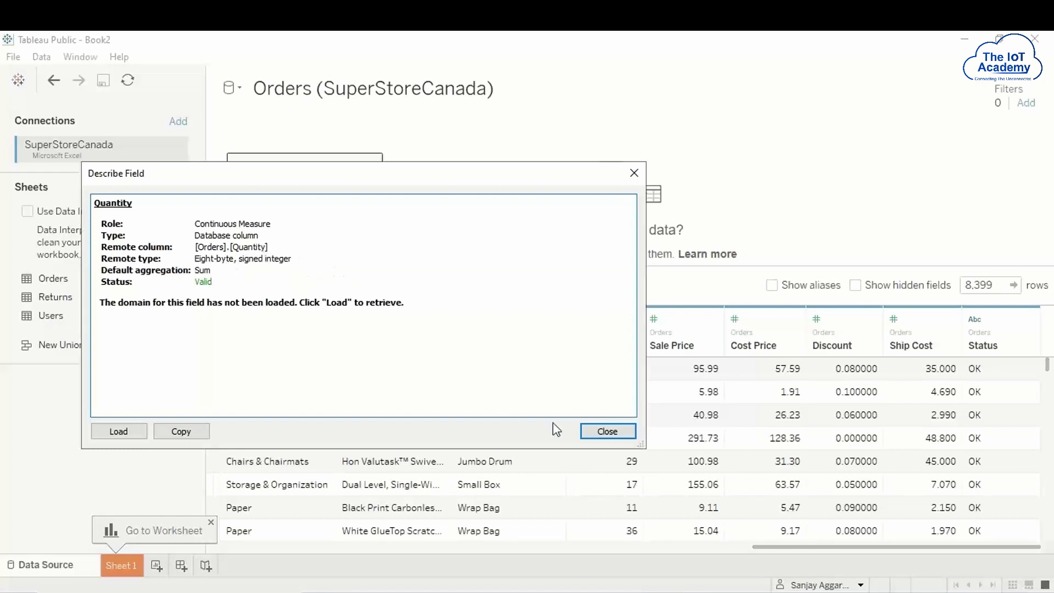
left_click(593, 431)
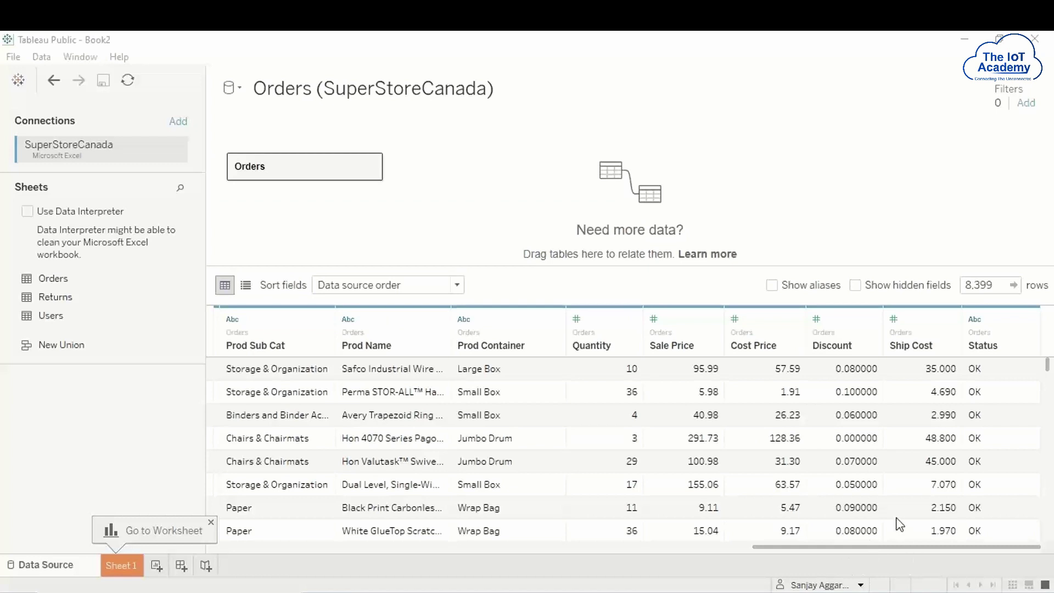
View the field description of Discount, including its role, remote type and default aggregation, and close it.
left_click(872, 319)
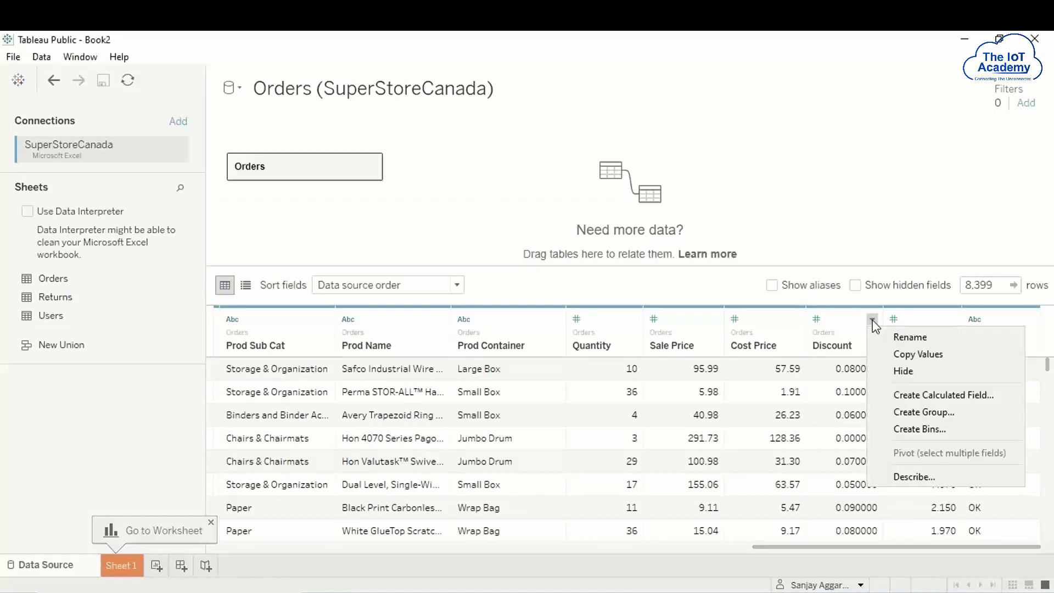
left_click(913, 477)
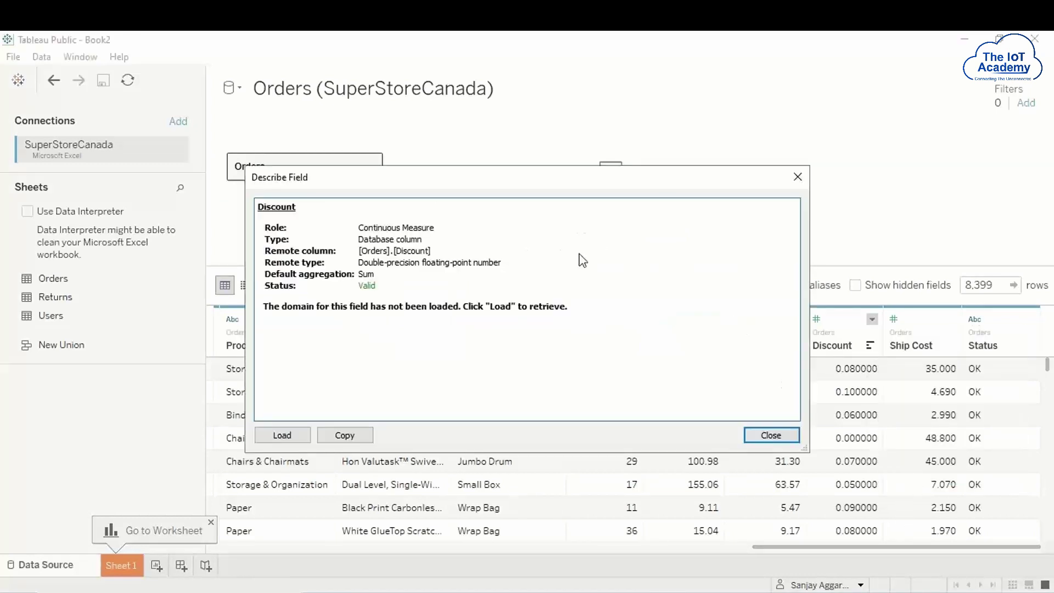
left_click(436, 69)
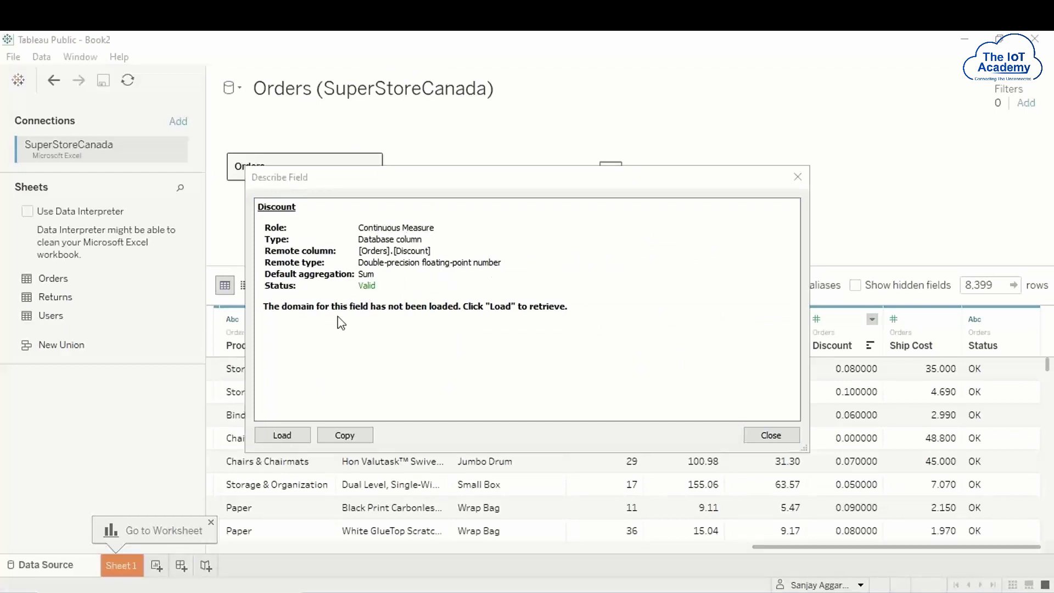
left_click(762, 436)
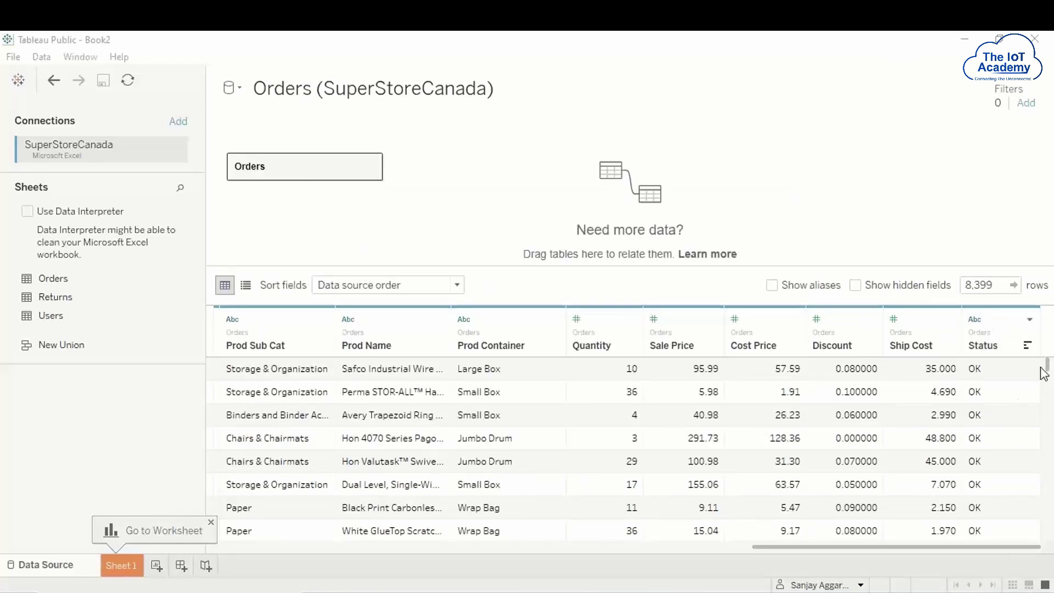
View the field description of Status, including its role, type and domain members, and close it.
left_click(1028, 320)
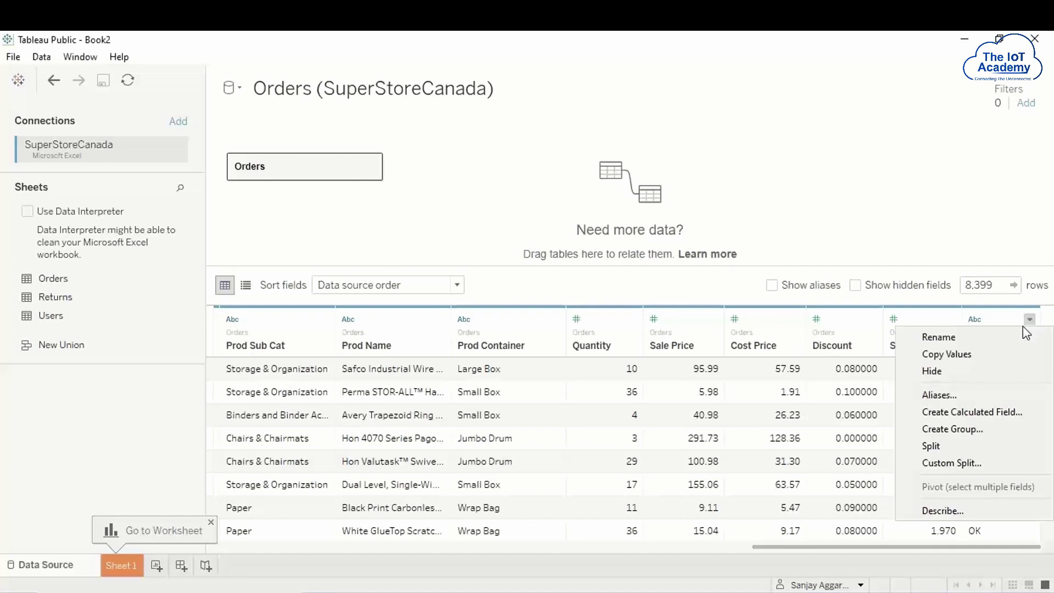
left_click(963, 508)
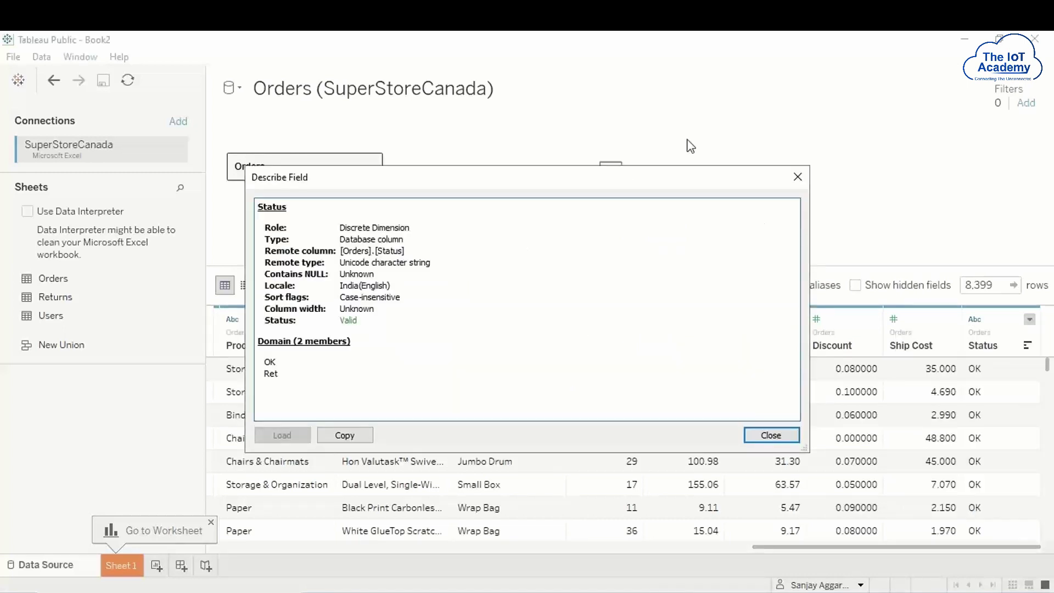
left_click(575, 90)
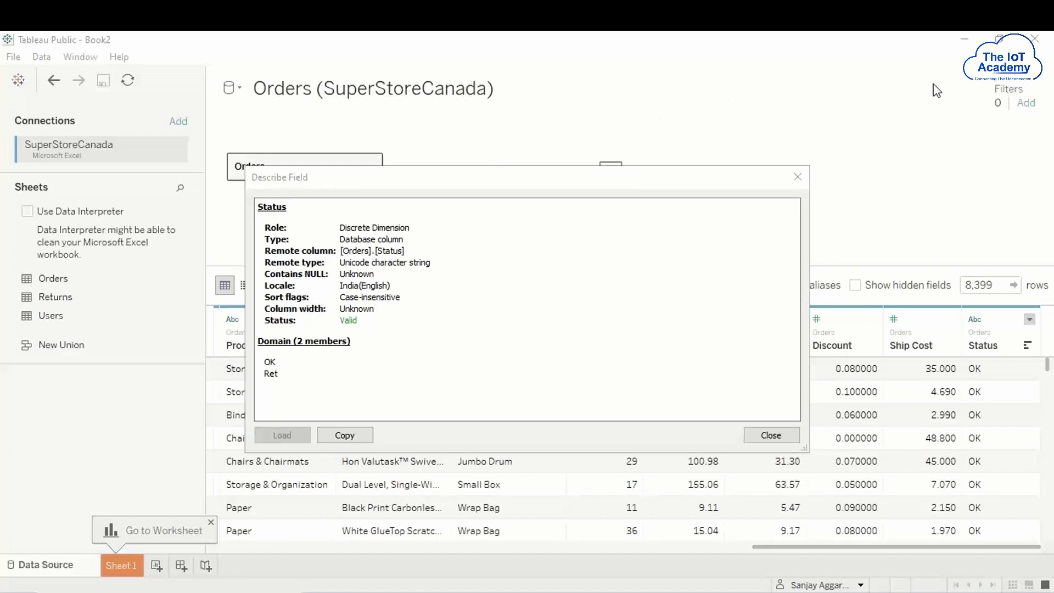
left_click(797, 177)
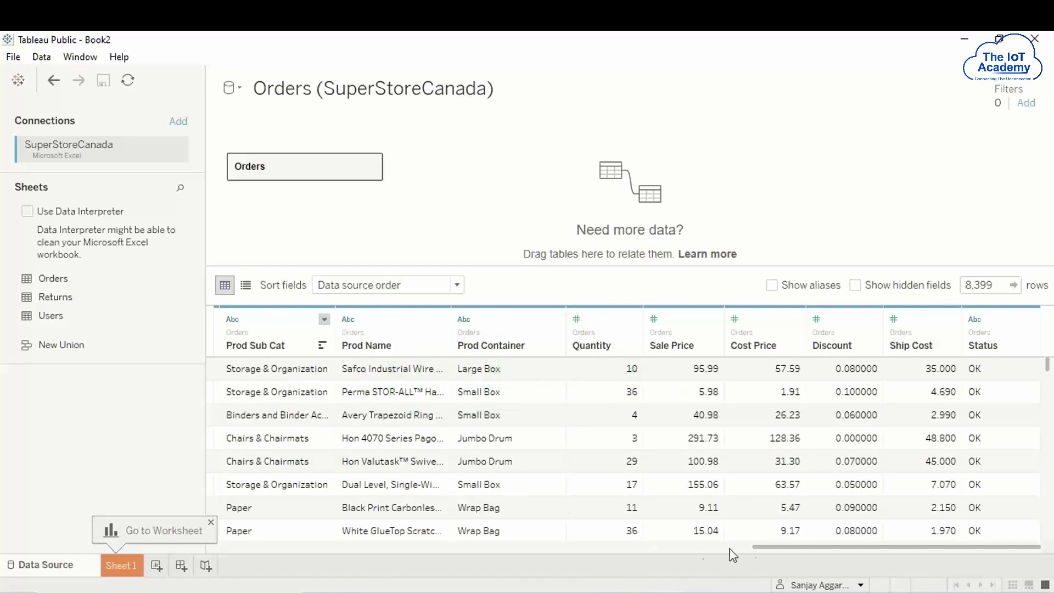
Rename the Prod Category field of the Orders table as Product Category.
left_click_drag(763, 547, 673, 551)
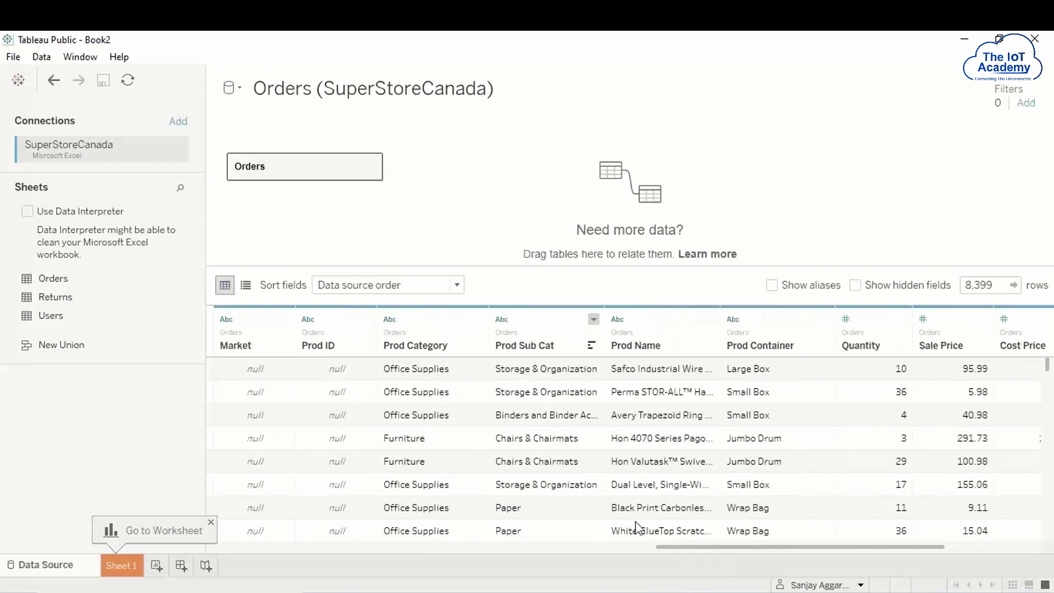
double_click(415, 345)
key("ctrl+Left")
key("Left")
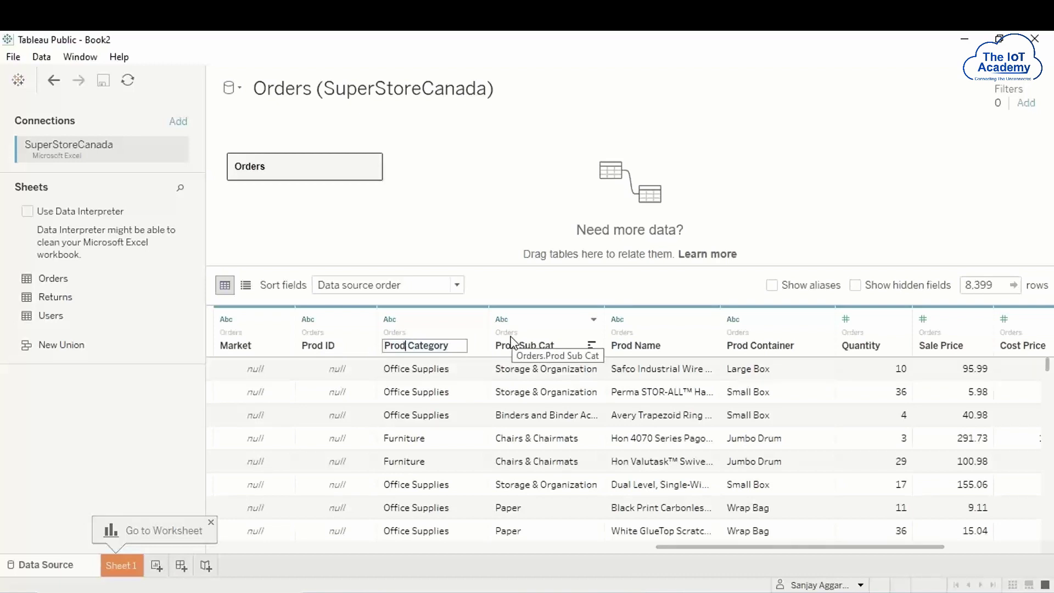
type("uct")
key("Return")
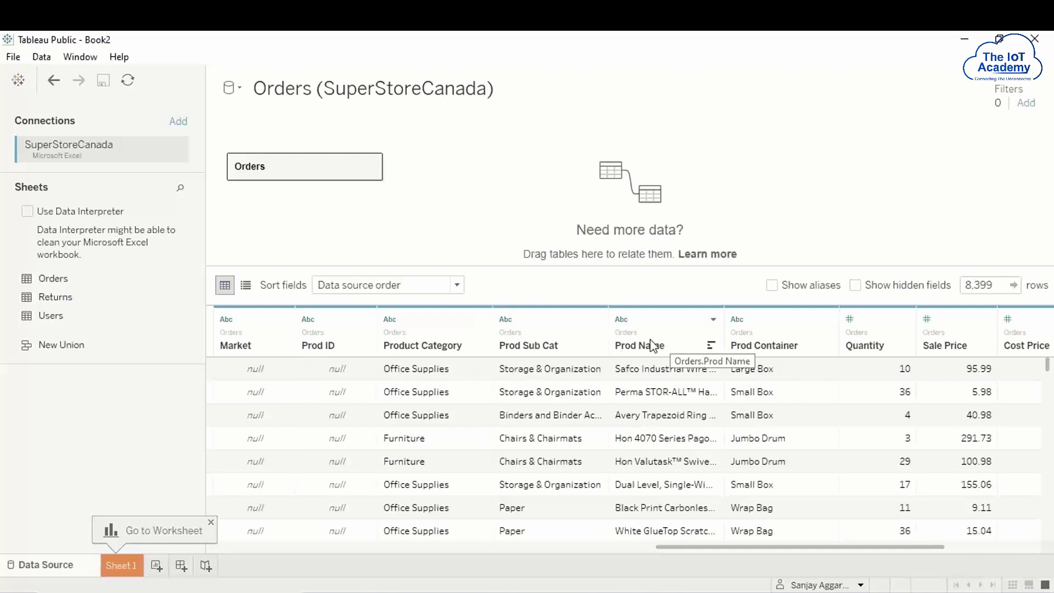
Reset the Product Category field to its original name from the data source.
left_click(481, 319)
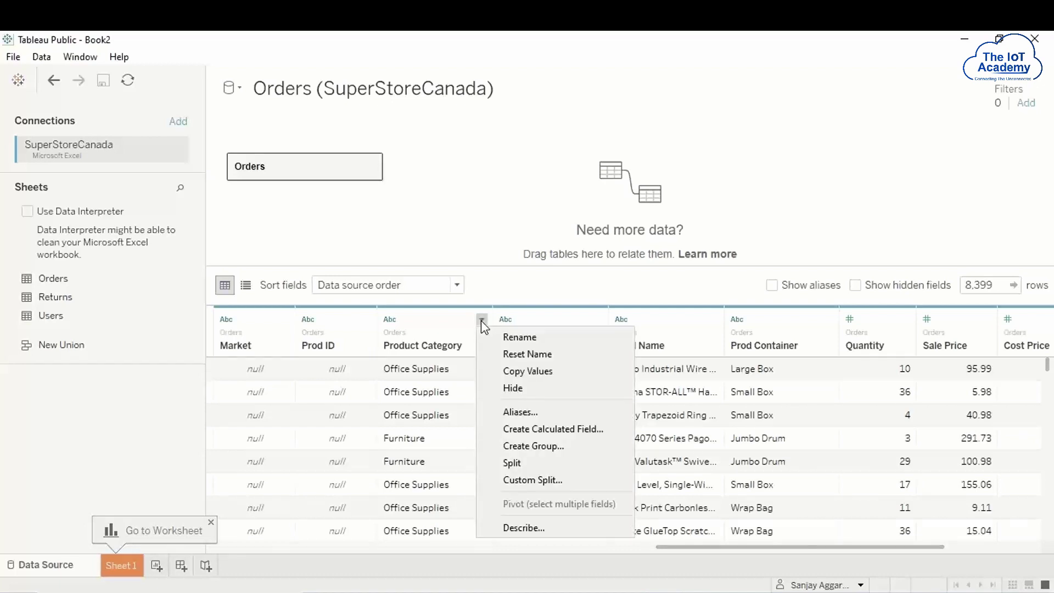
left_click(503, 354)
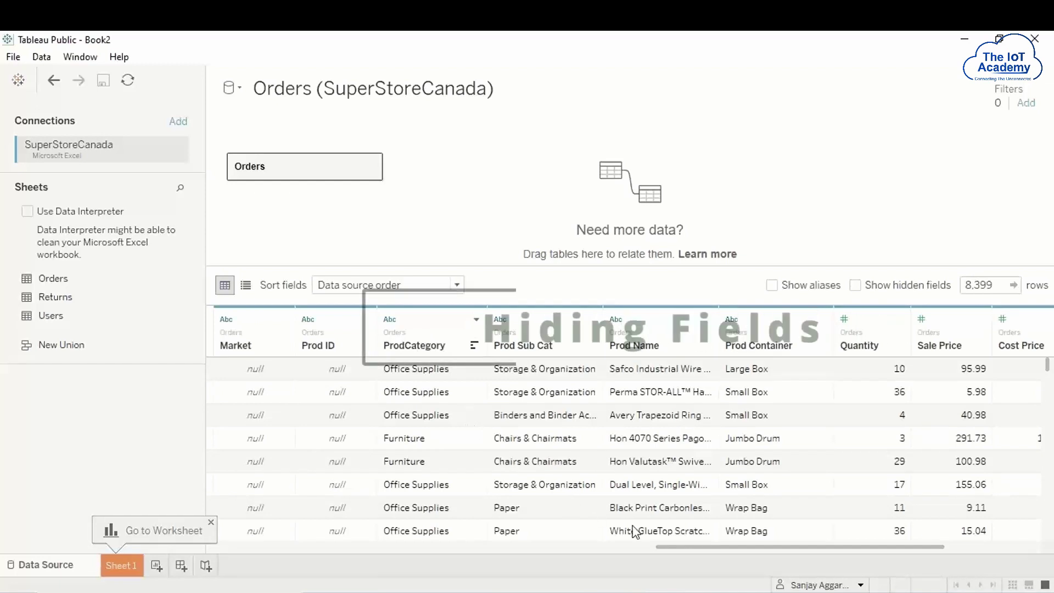
Hide the ProdCategory field in the Orders data preview.
left_click(476, 319)
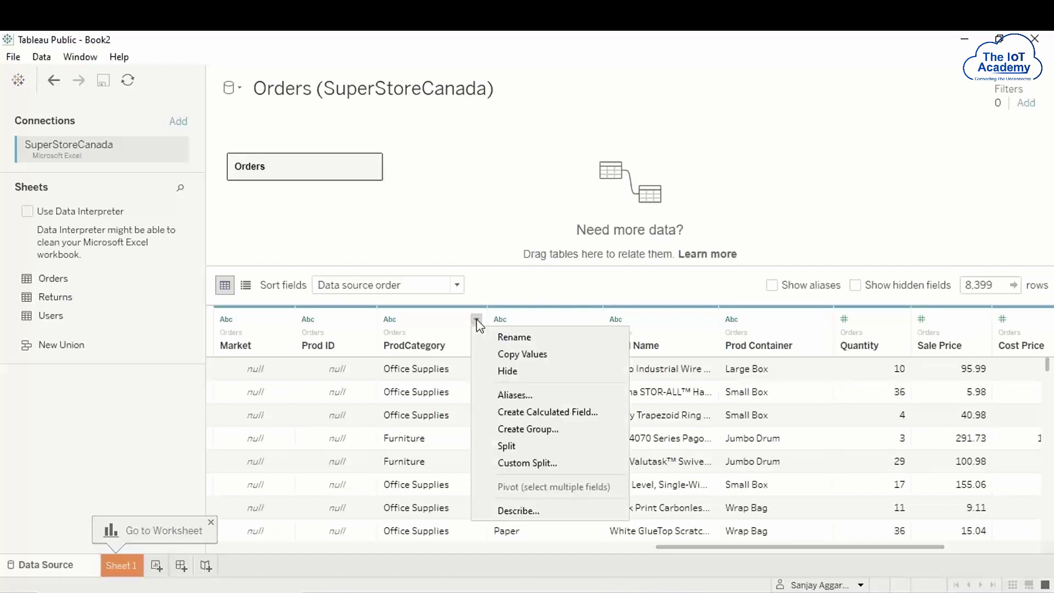
left_click(494, 372)
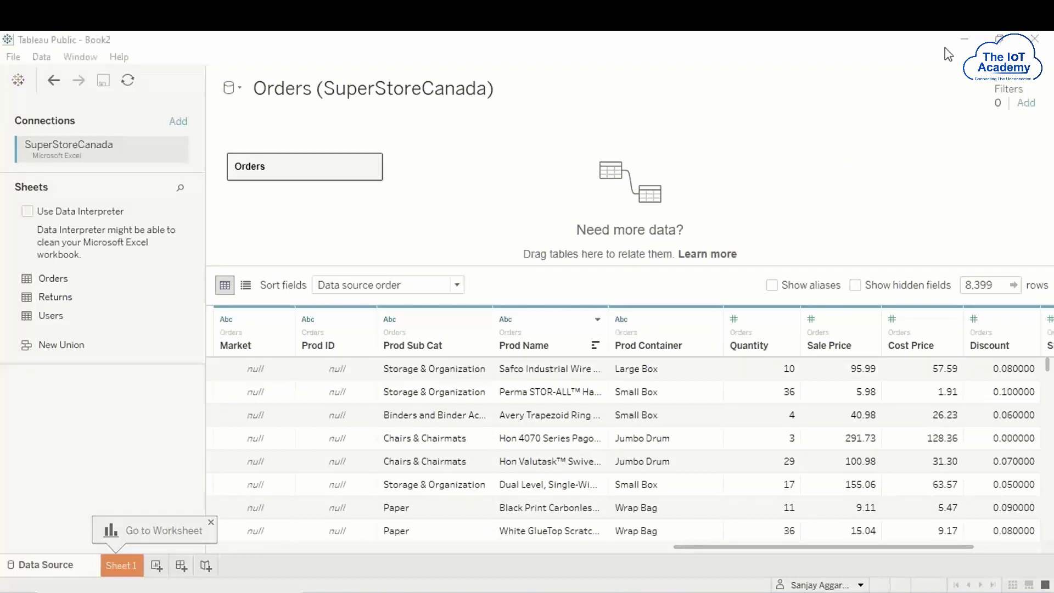
Turn on the display of hidden fields and unhide the ProdCategory field.
left_click(855, 286)
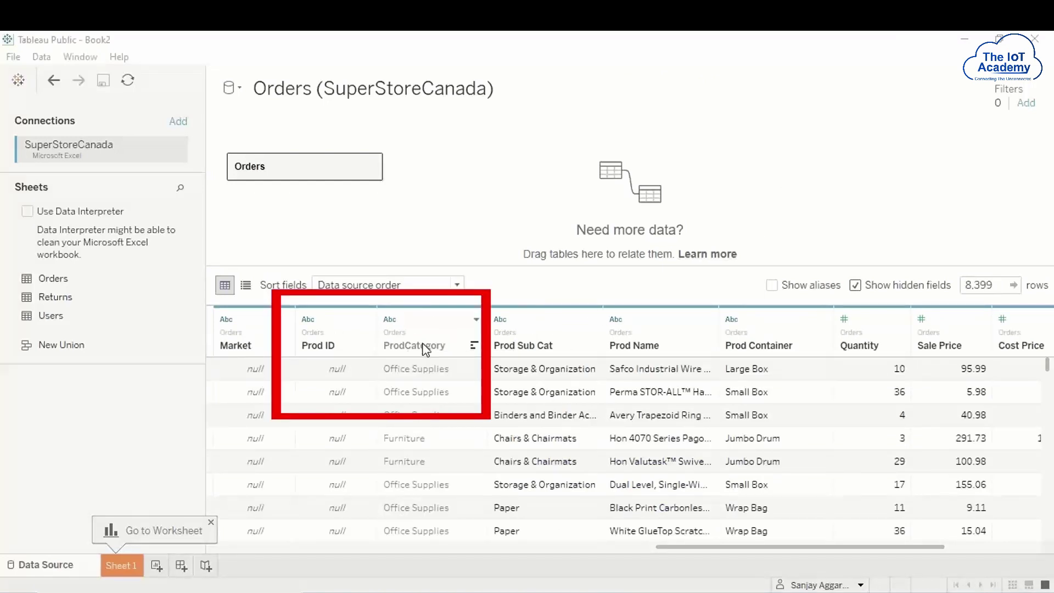
left_click(476, 320)
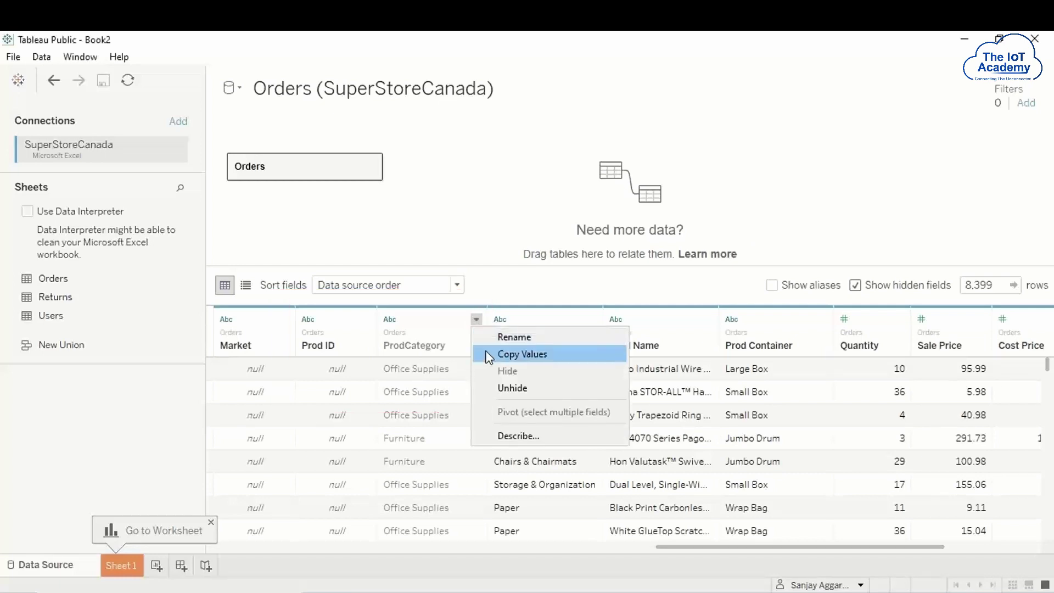
left_click(506, 388)
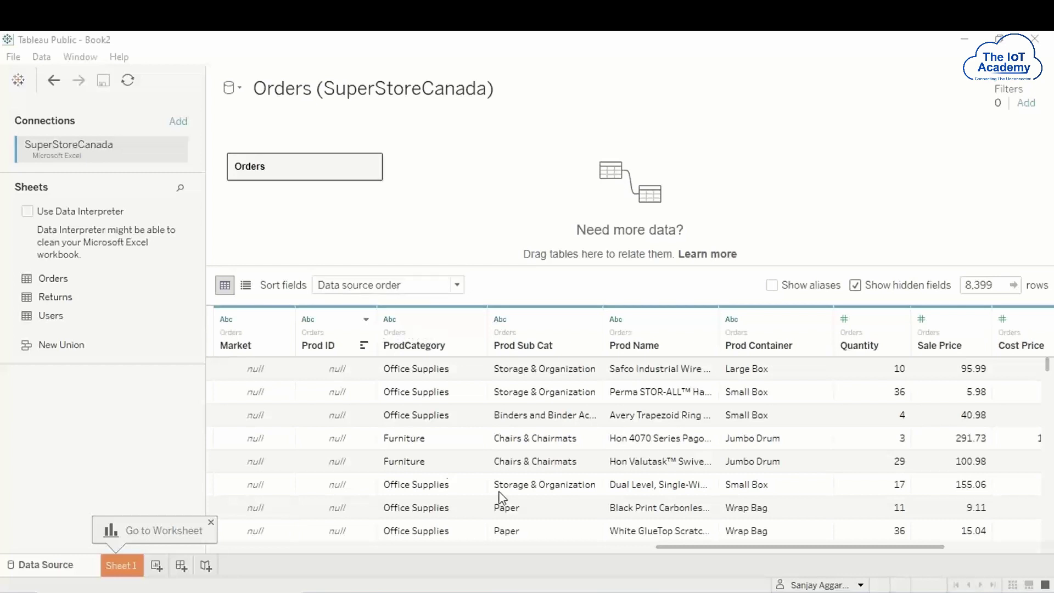
Sort the fields of the Orders data preview in A to Z ascending order.
left_click_drag(483, 547, 223, 557)
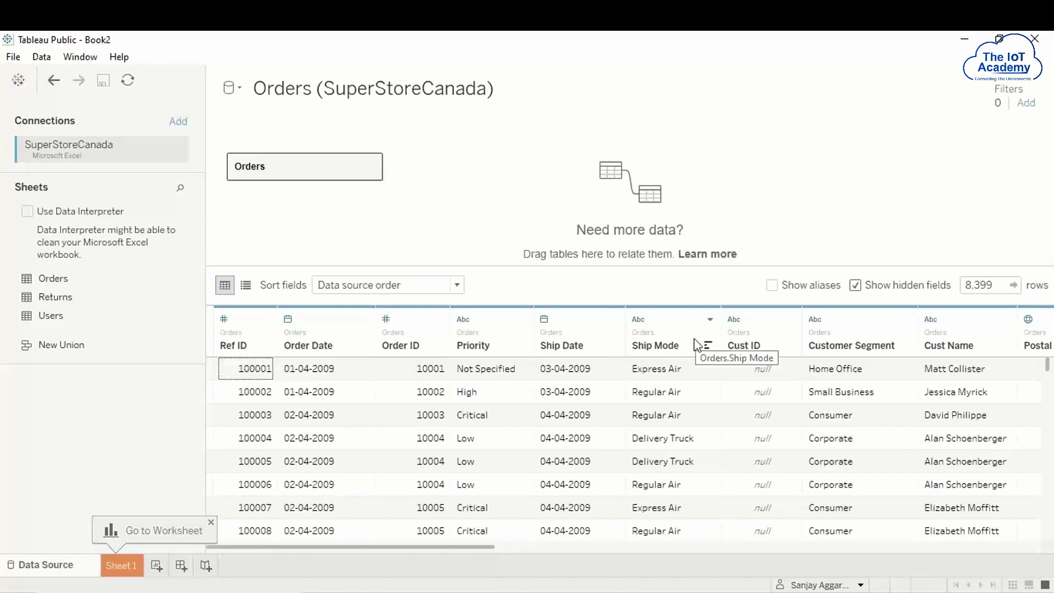
left_click(457, 286)
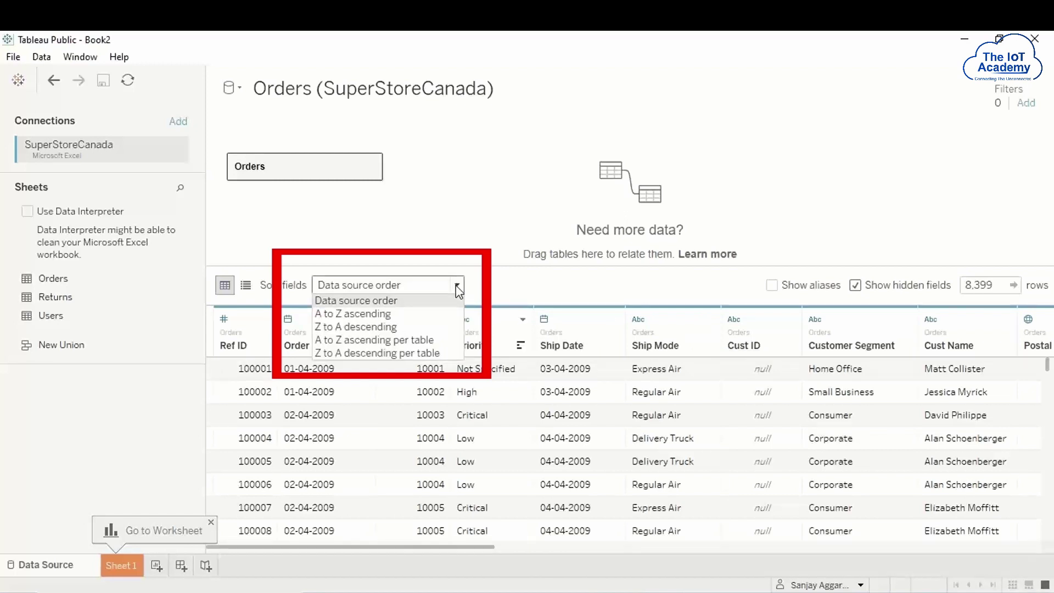
left_click(394, 316)
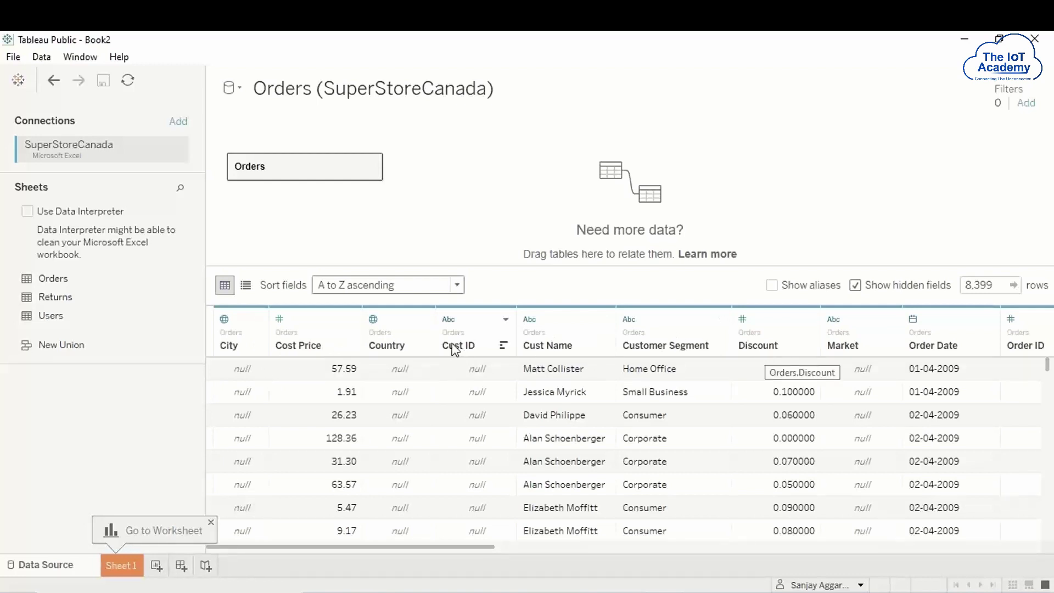
Sort the Orders fields in Z to A descending order and return them to data source order.
left_click(457, 284)
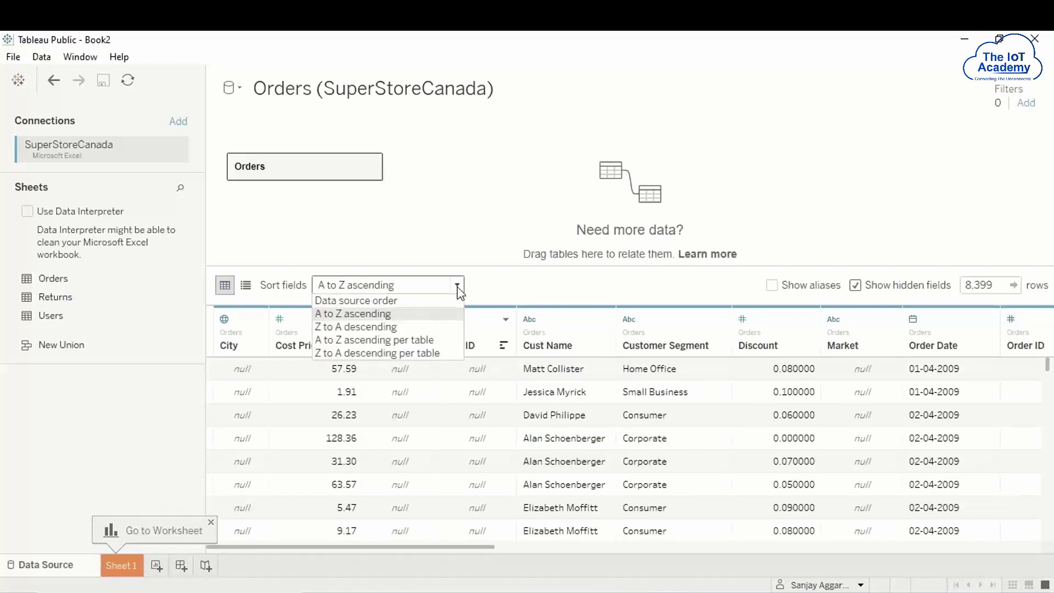
left_click(398, 336)
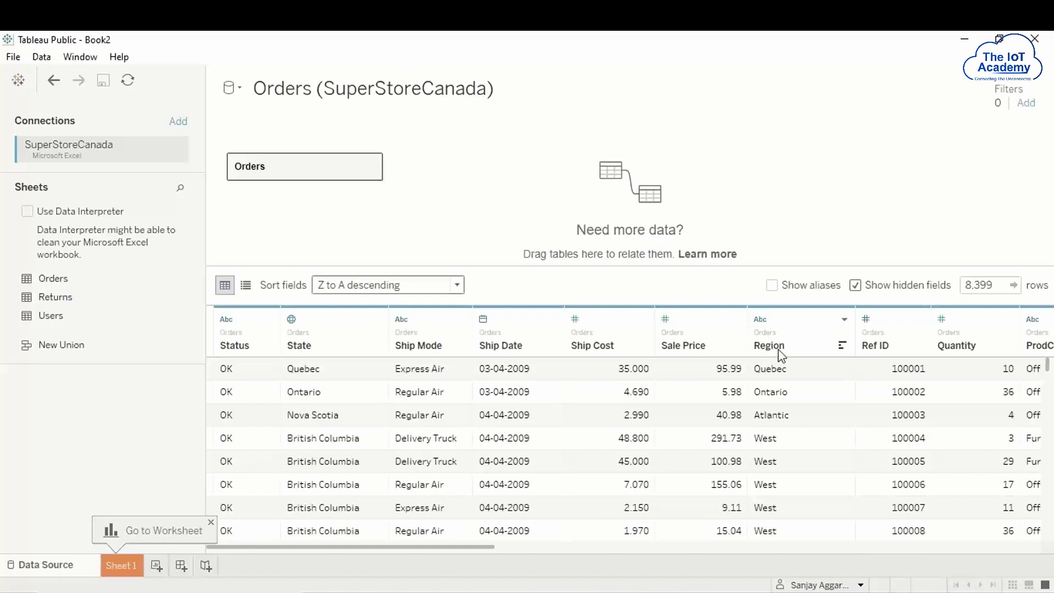
left_click(458, 286)
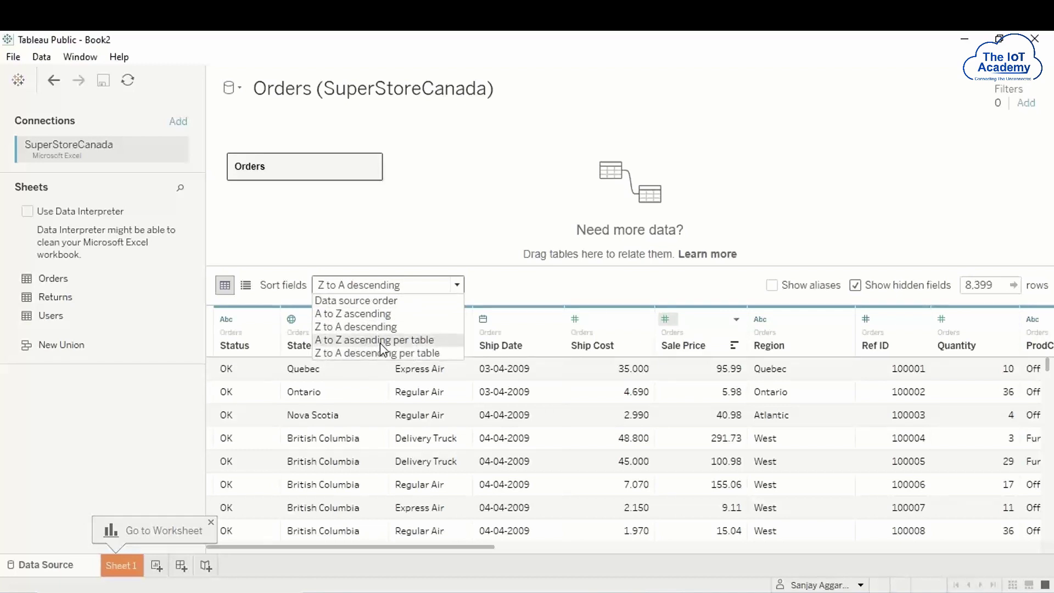
left_click(367, 303)
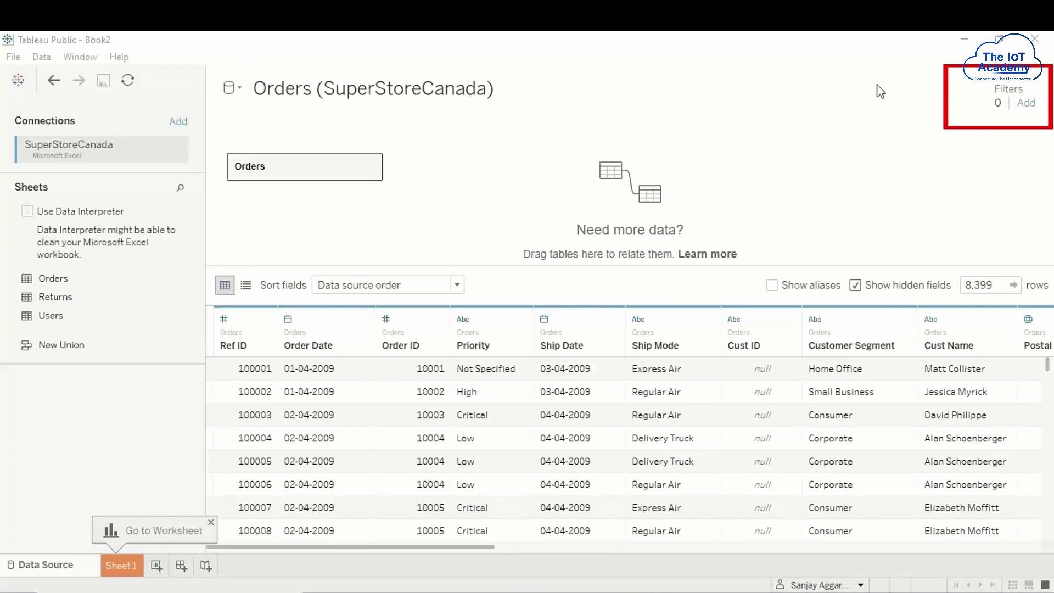
Add a data source filter on ProdCategory that keeps Furniture and Office Supplies.
left_click(1029, 104)
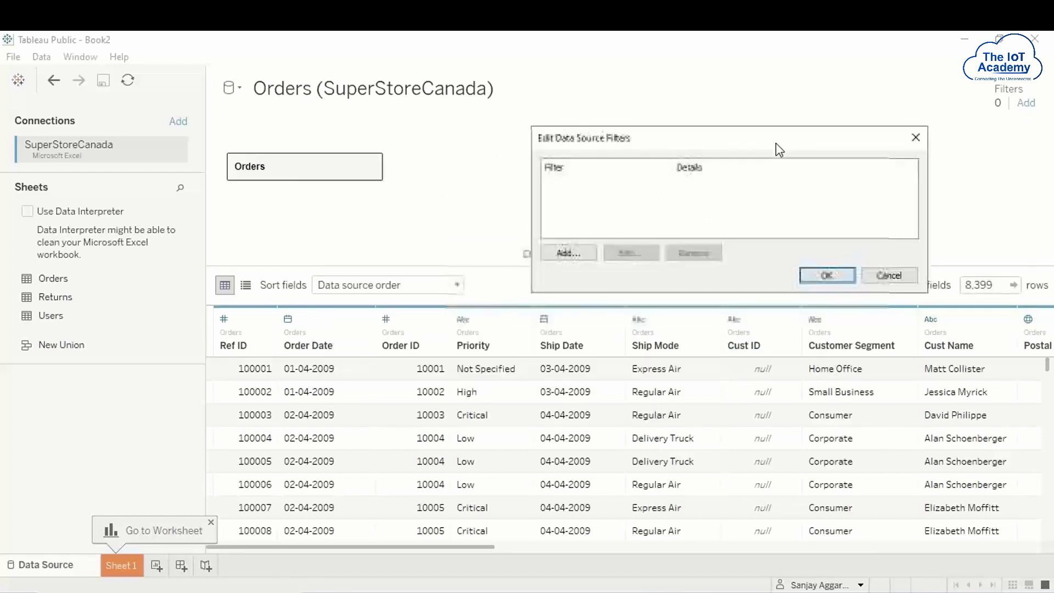
left_click(570, 253)
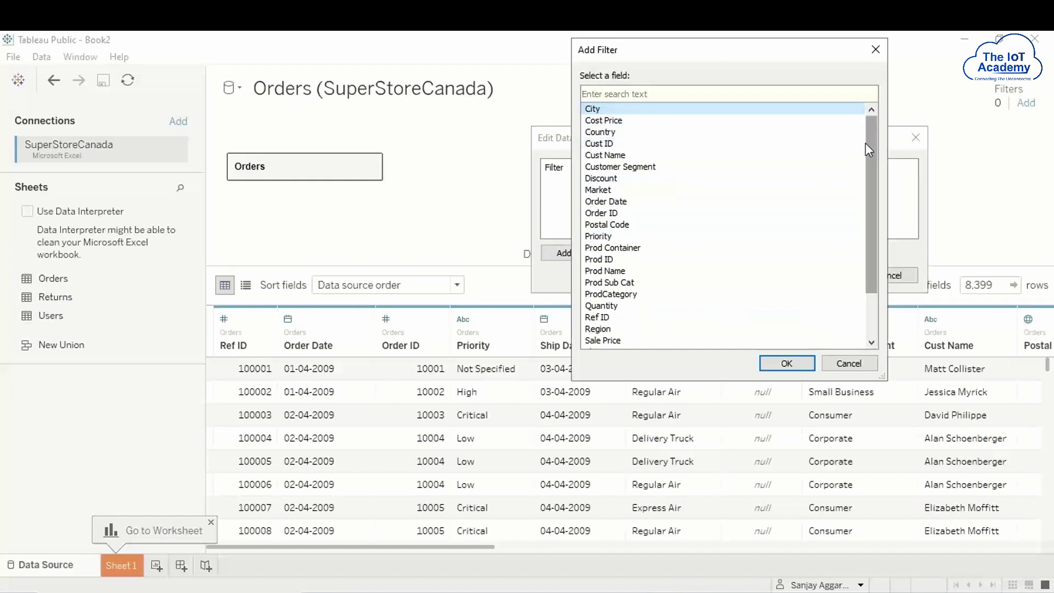
mouse_move(868, 146)
left_mouse_down()
mouse_move(874, 225)
mouse_move(863, 254)
mouse_move(872, 253)
mouse_move(875, 165)
left_mouse_up()
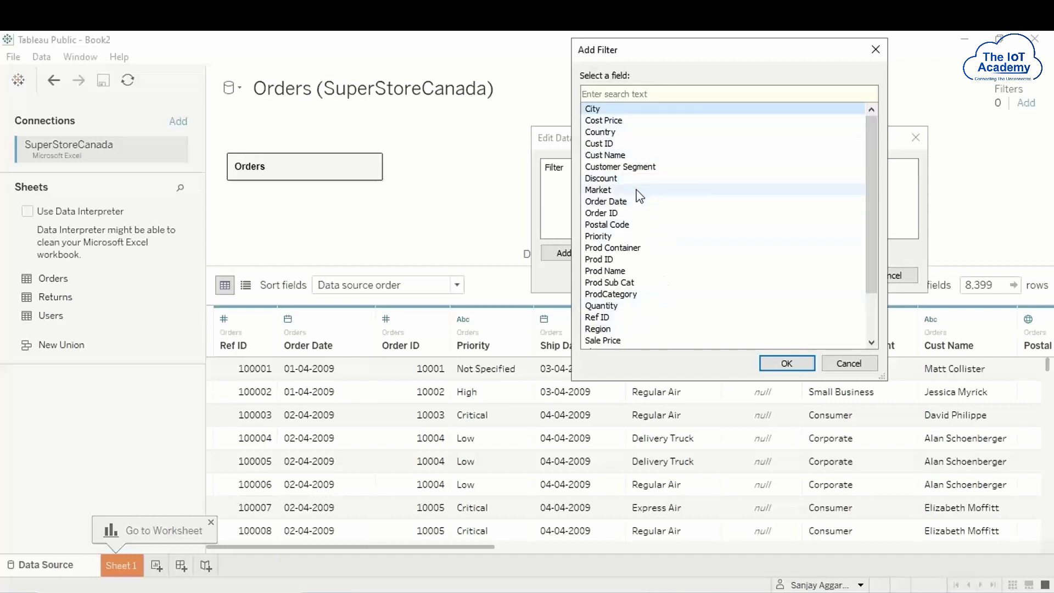
left_click(628, 296)
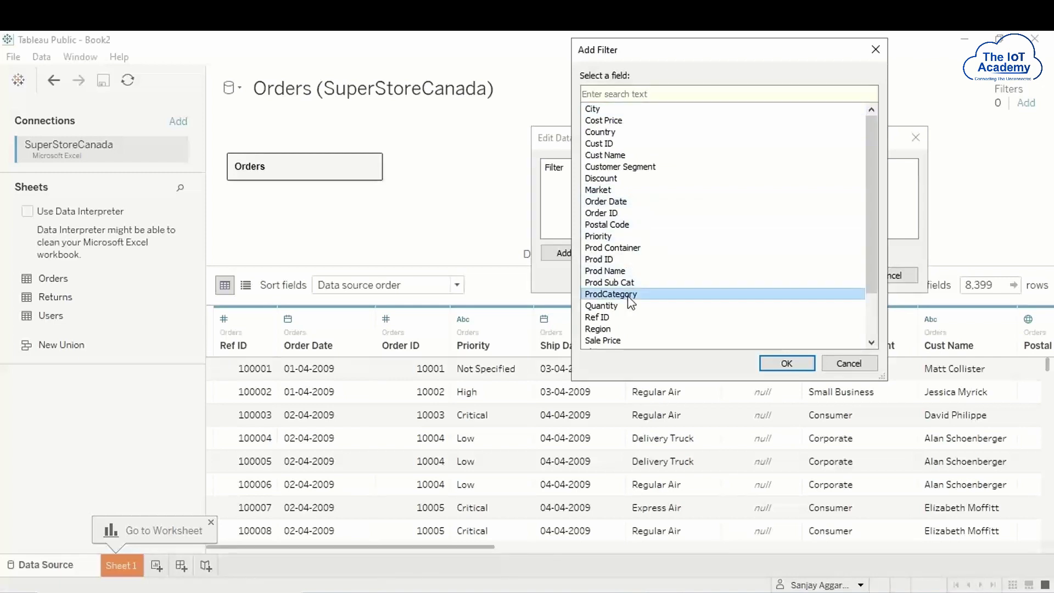
left_click(791, 366)
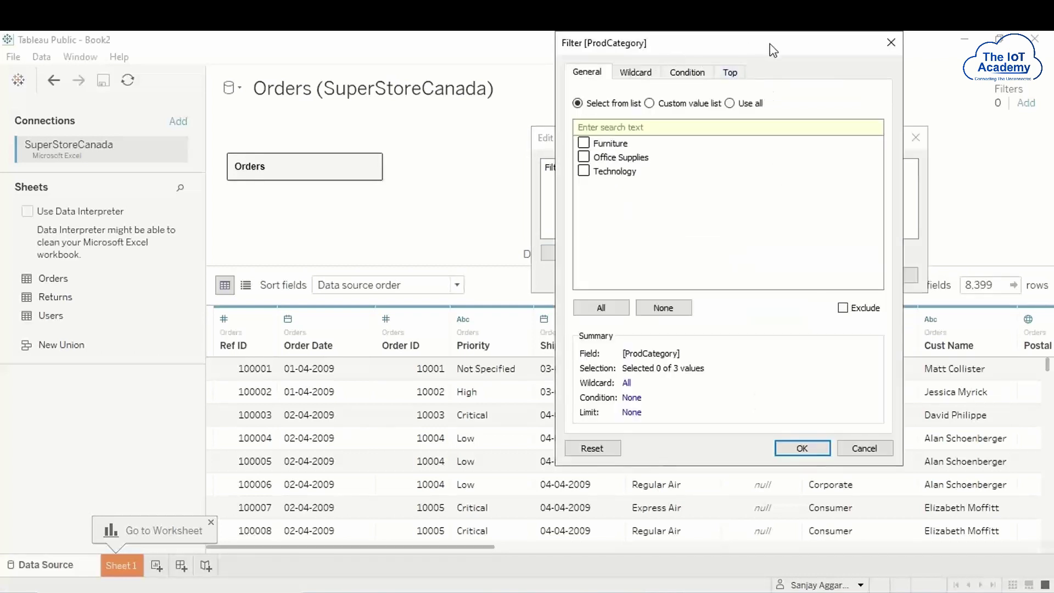
left_click_drag(769, 43, 746, 93)
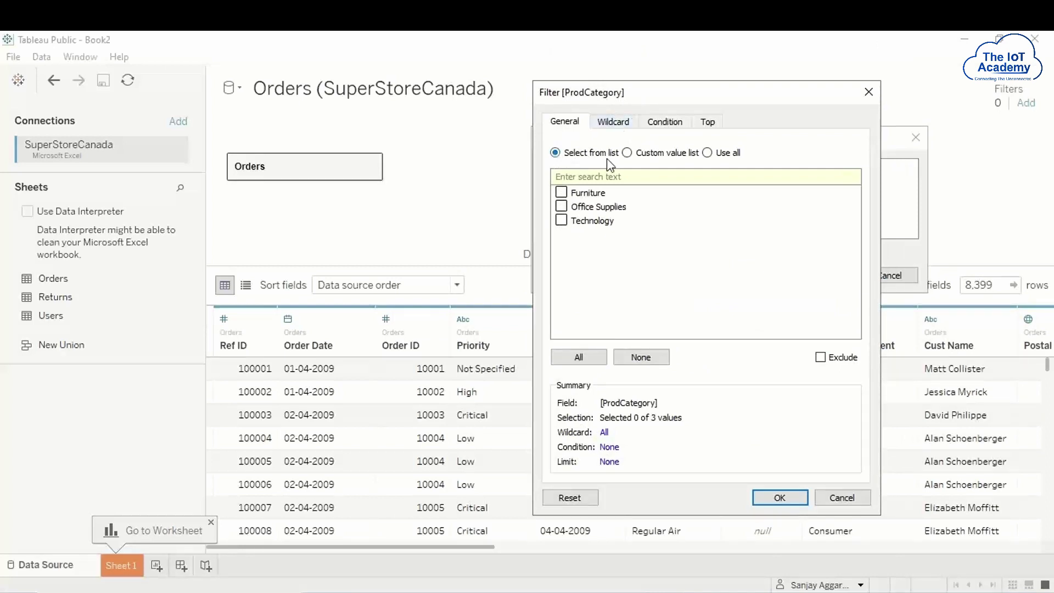
left_click(564, 196)
left_click(788, 496)
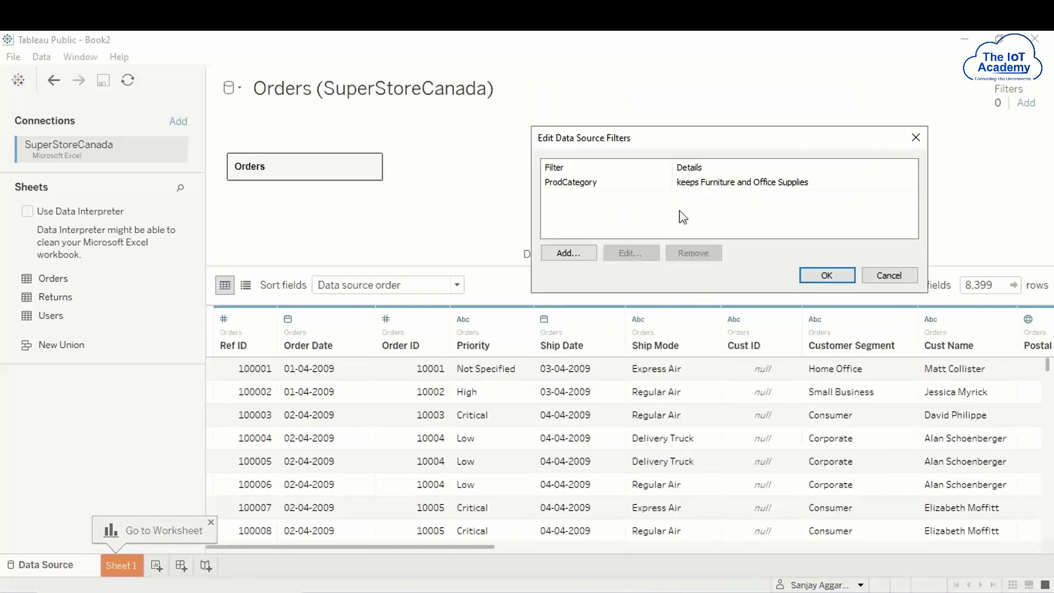
left_click(827, 275)
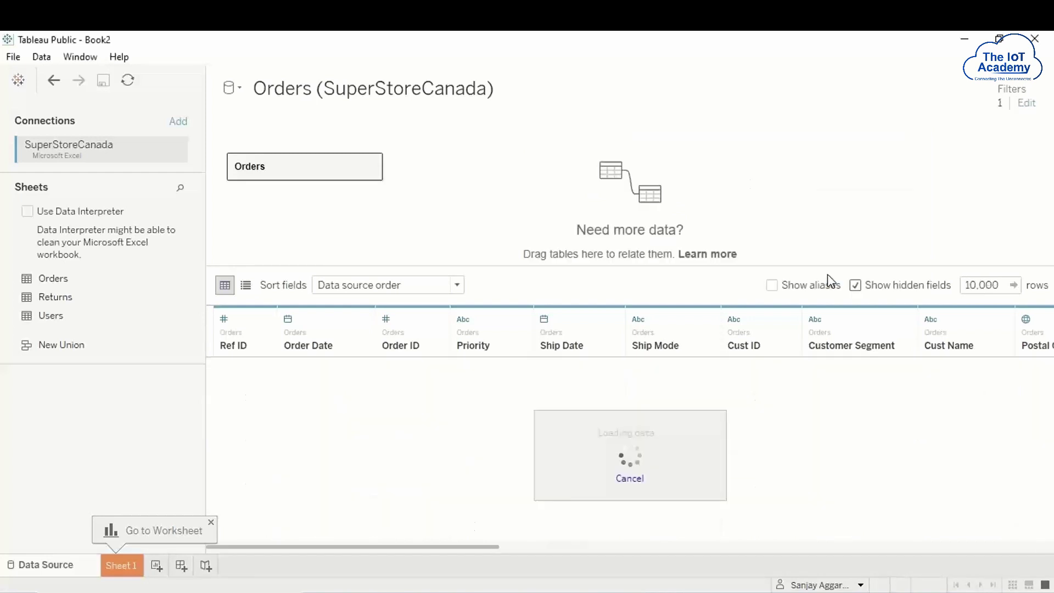
Check the ProdCategory field's description to see which members the filtered data contains.
left_click_drag(477, 546, 510, 546)
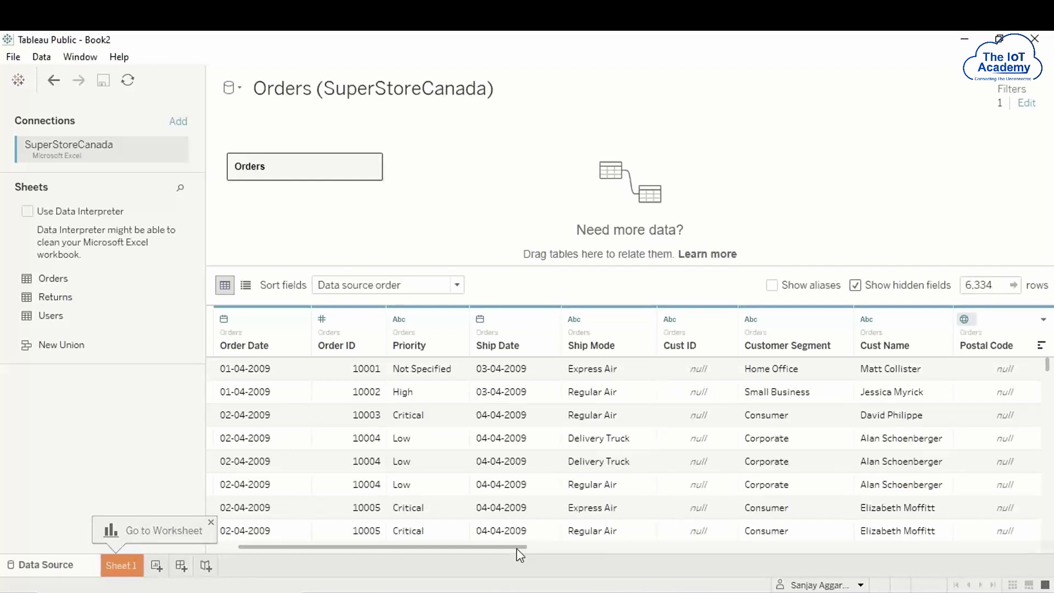
left_click_drag(516, 548, 804, 548)
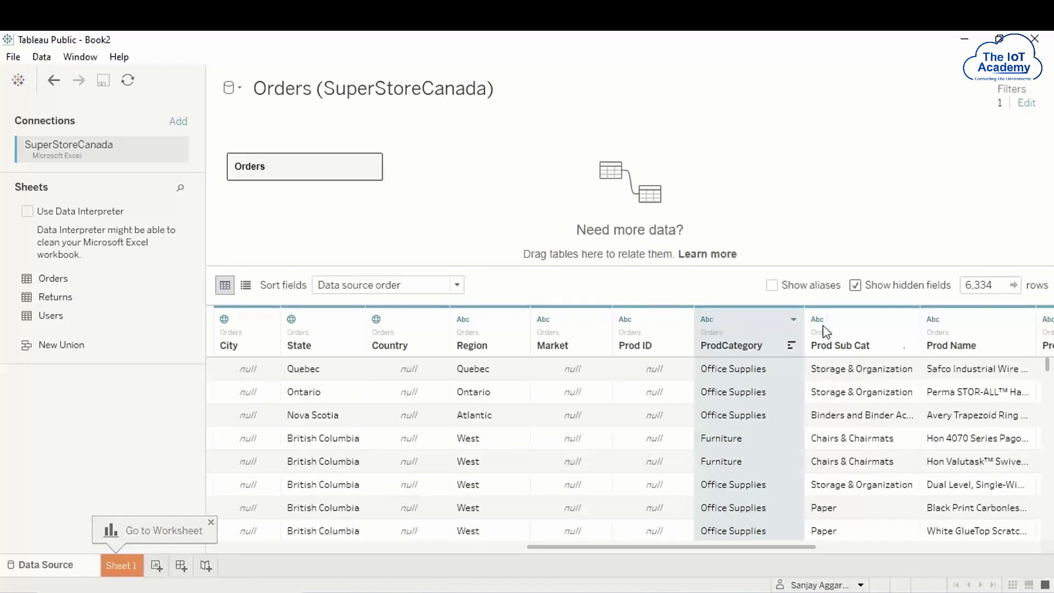
left_click(794, 320)
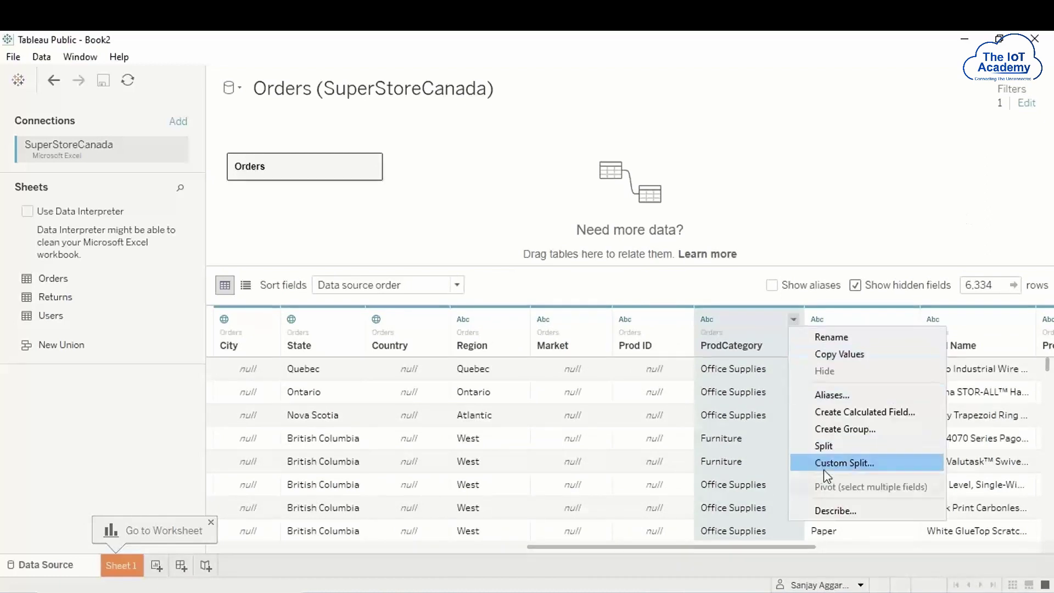
left_click(836, 511)
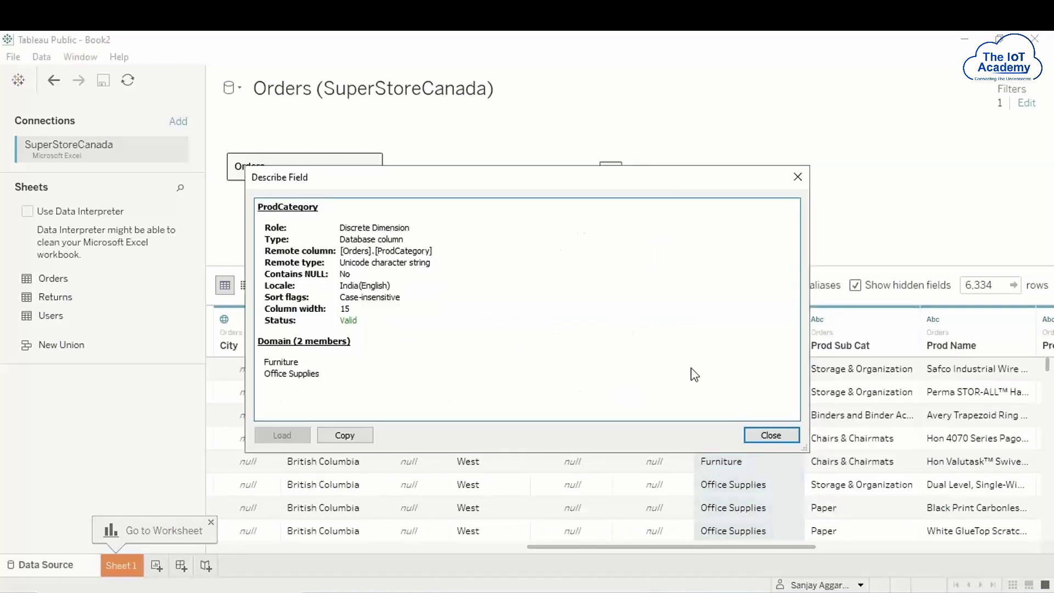
left_click_drag(494, 177, 781, 124)
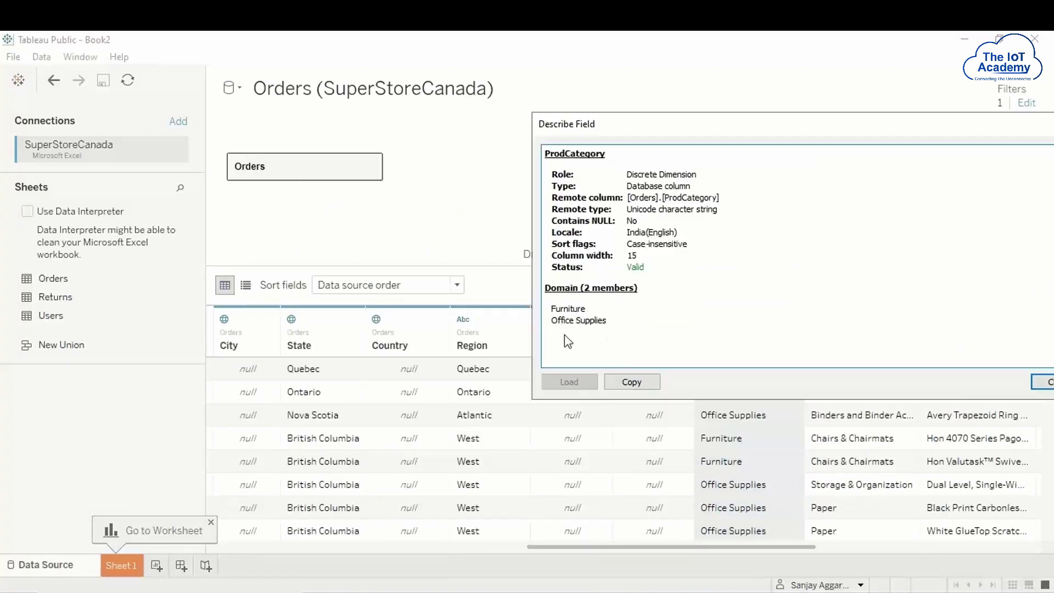
left_click_drag(875, 127, 675, 114)
left_click(870, 113)
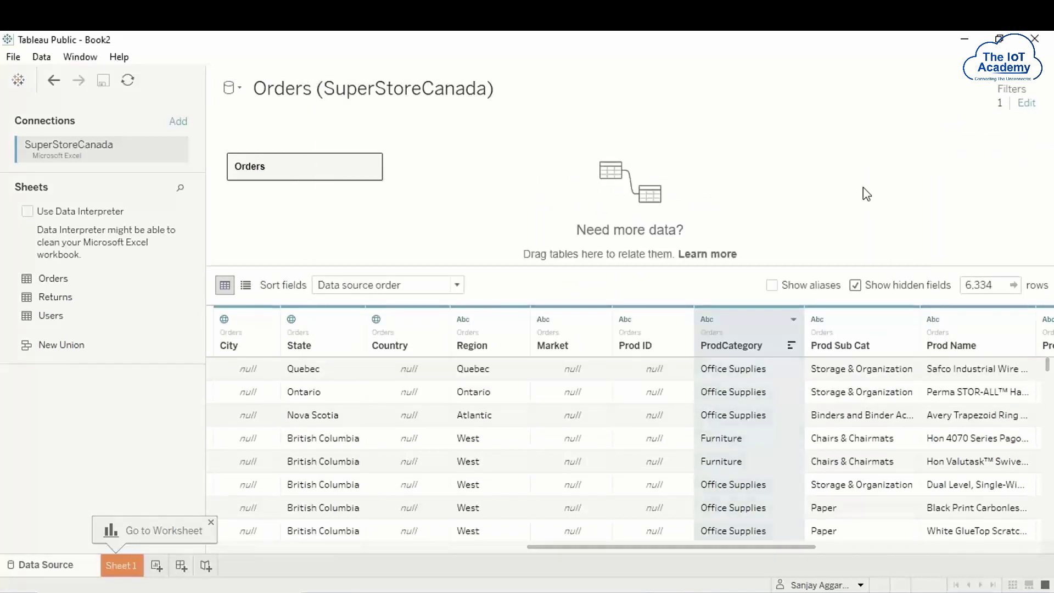
Edit the ProdCategory data source filter to keep only Furniture.
left_click(1026, 104)
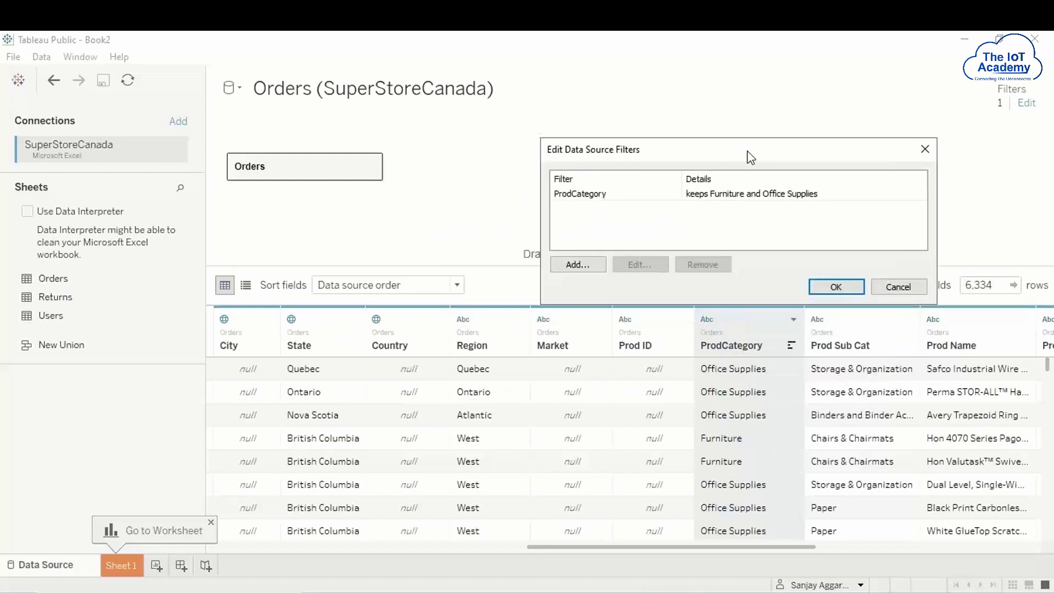
left_click(591, 197)
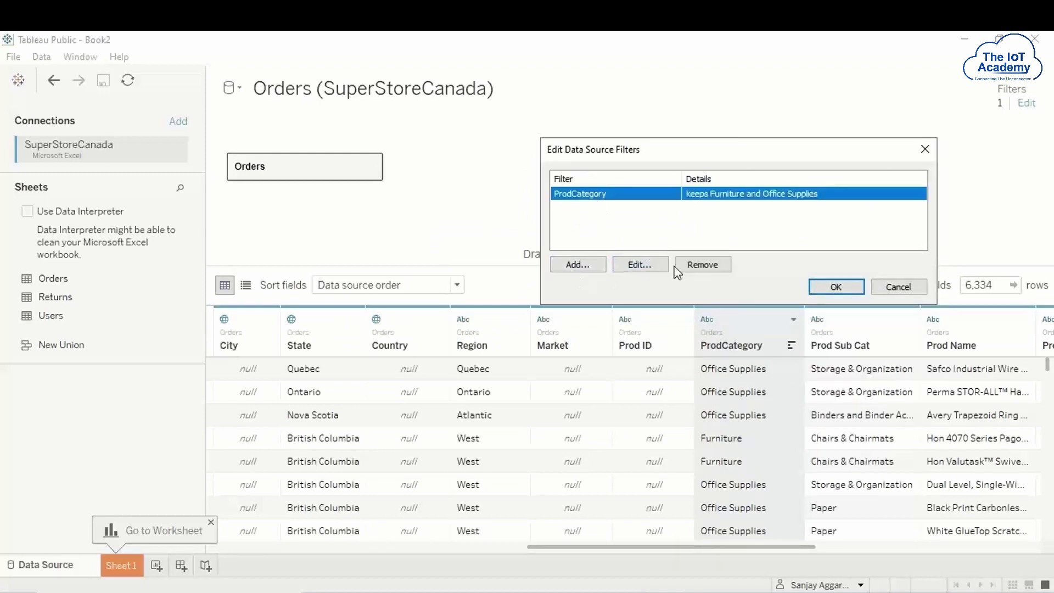
left_click(640, 264)
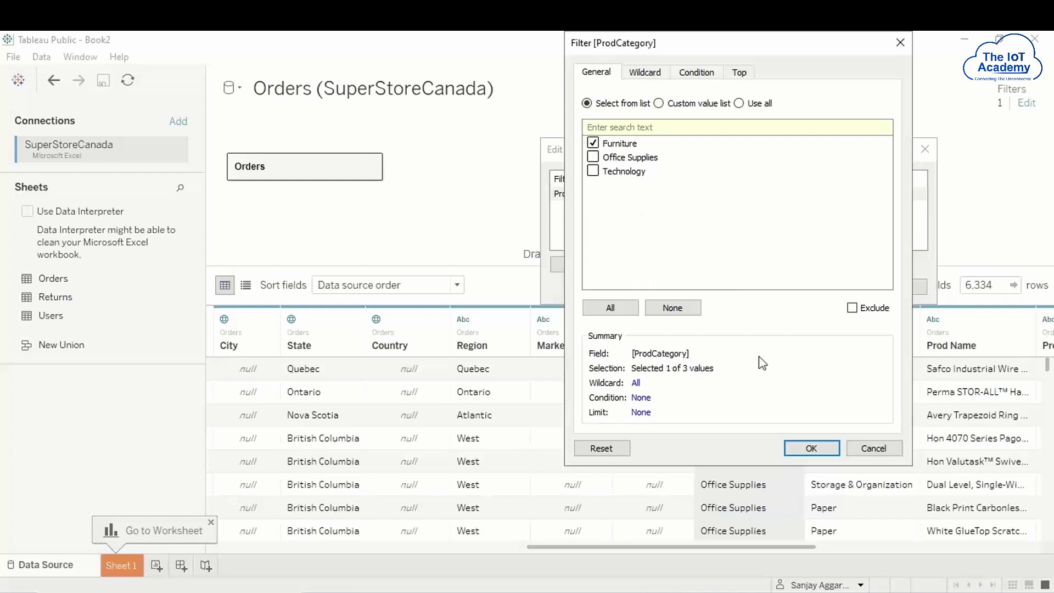
left_click(808, 447)
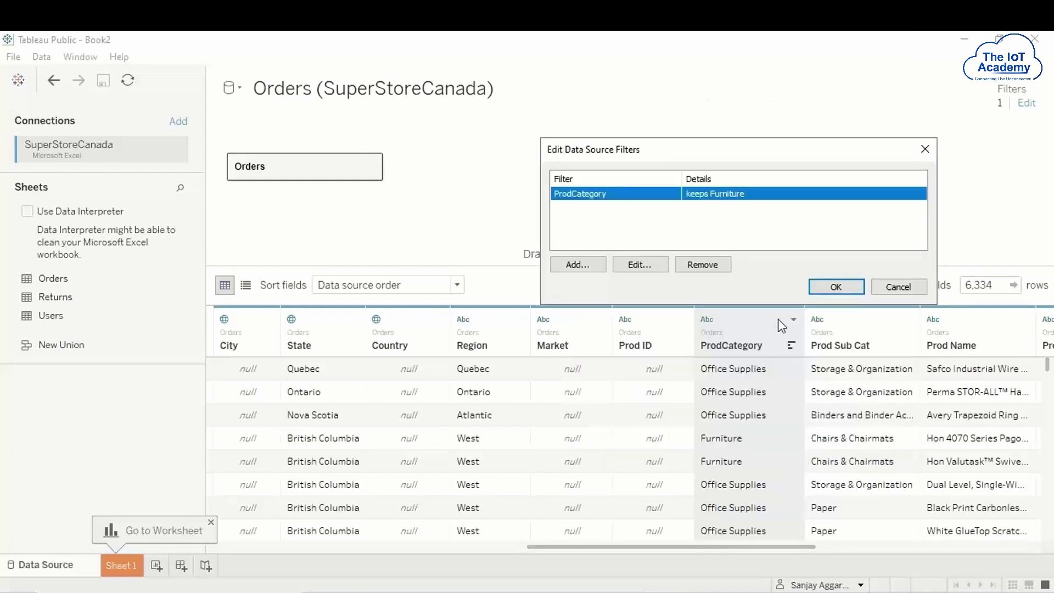
left_click(822, 289)
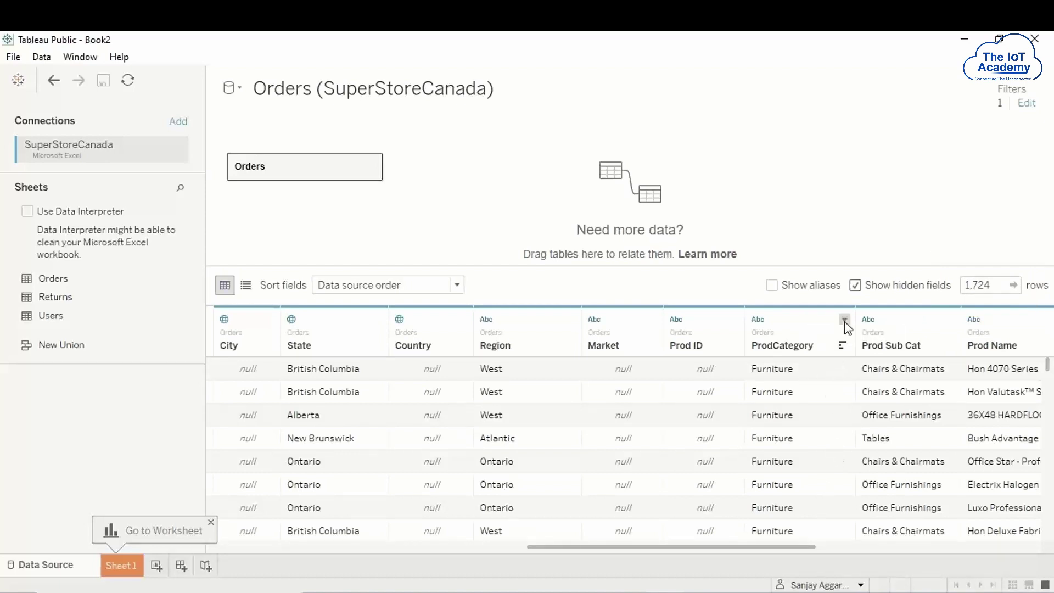
Review the ProdCategory field's description again with the Furniture-only filter applied.
left_click(844, 320)
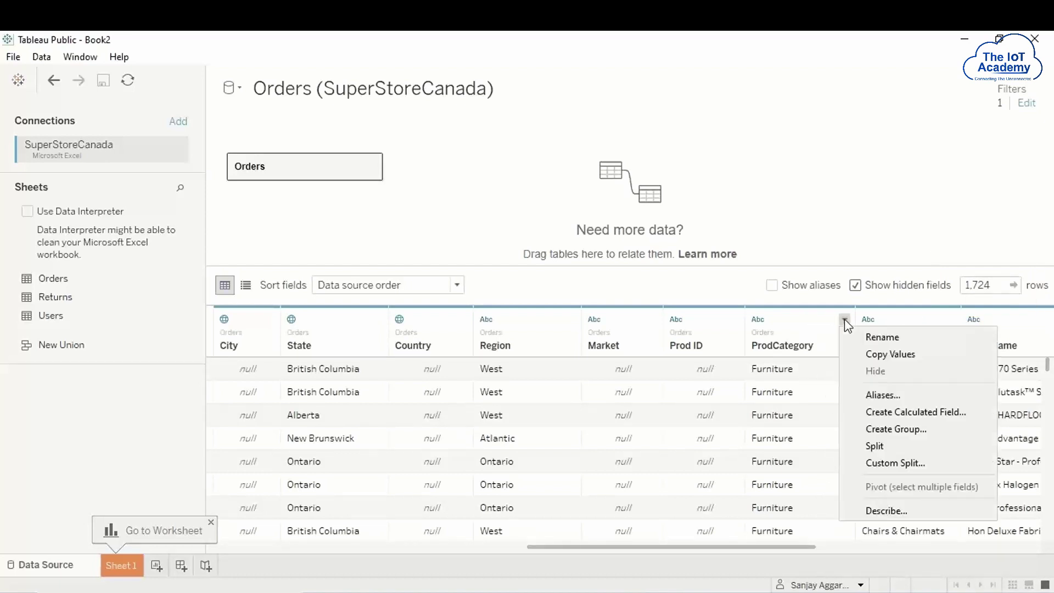
left_click(889, 509)
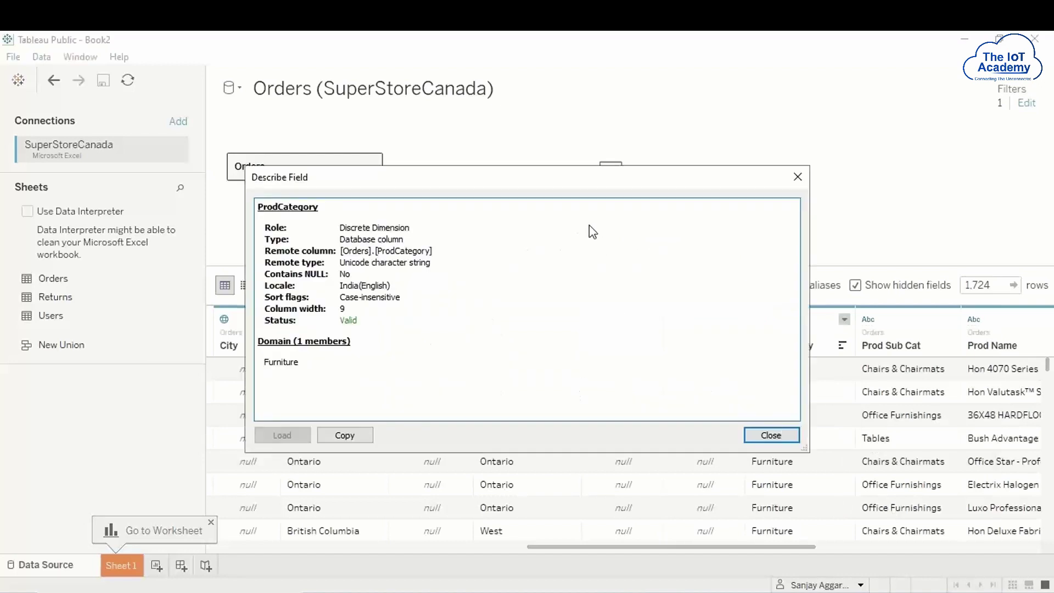
left_click_drag(742, 165, 749, 158)
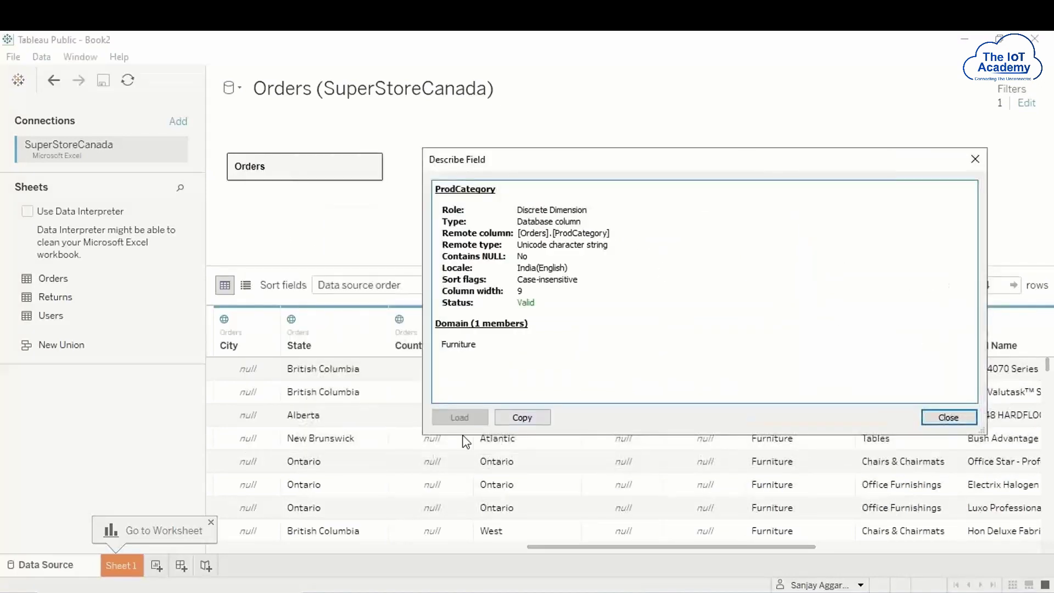
left_click(948, 417)
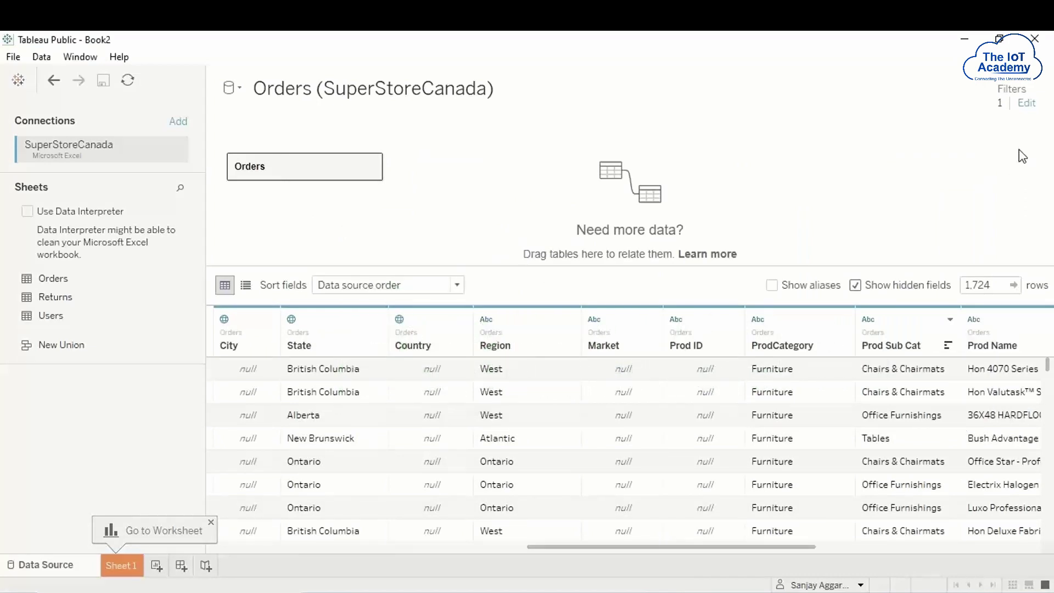
Edit the ProdCategory data source filter to also include Technology alongside Furniture.
left_click(1025, 104)
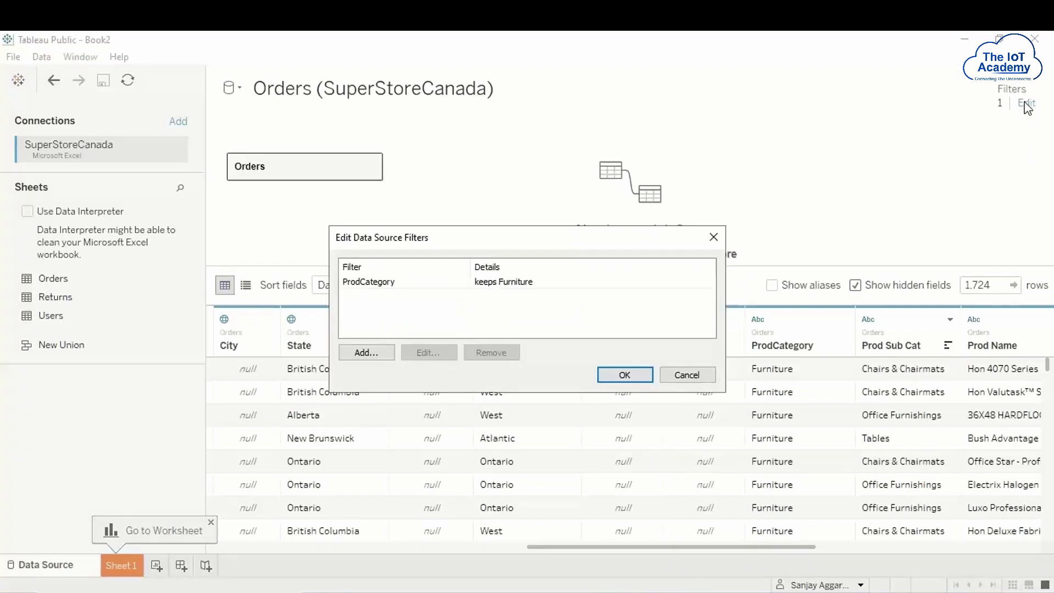
left_click_drag(544, 242, 715, 217)
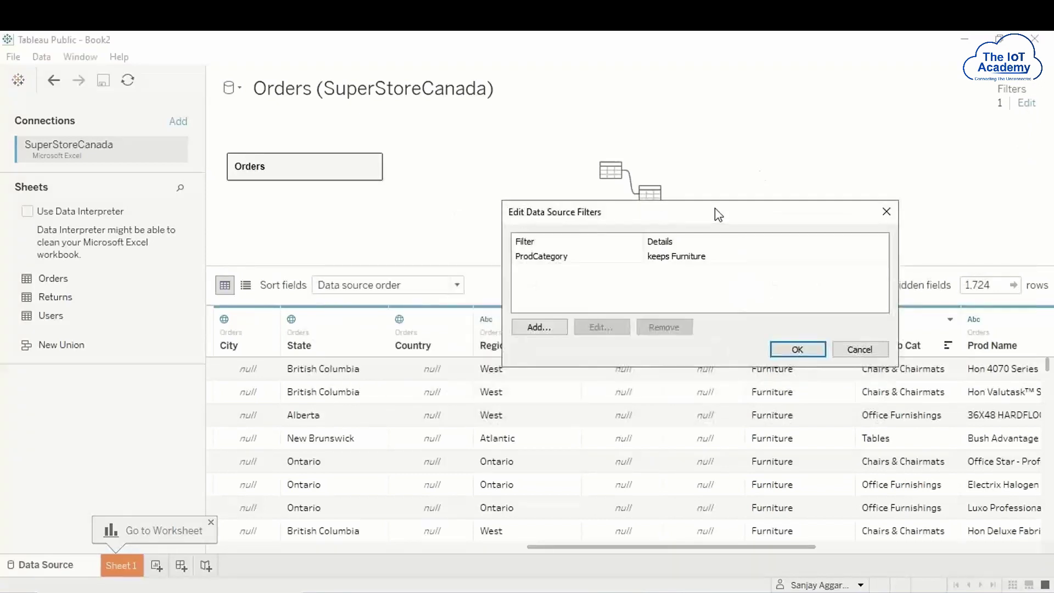
left_click(547, 258)
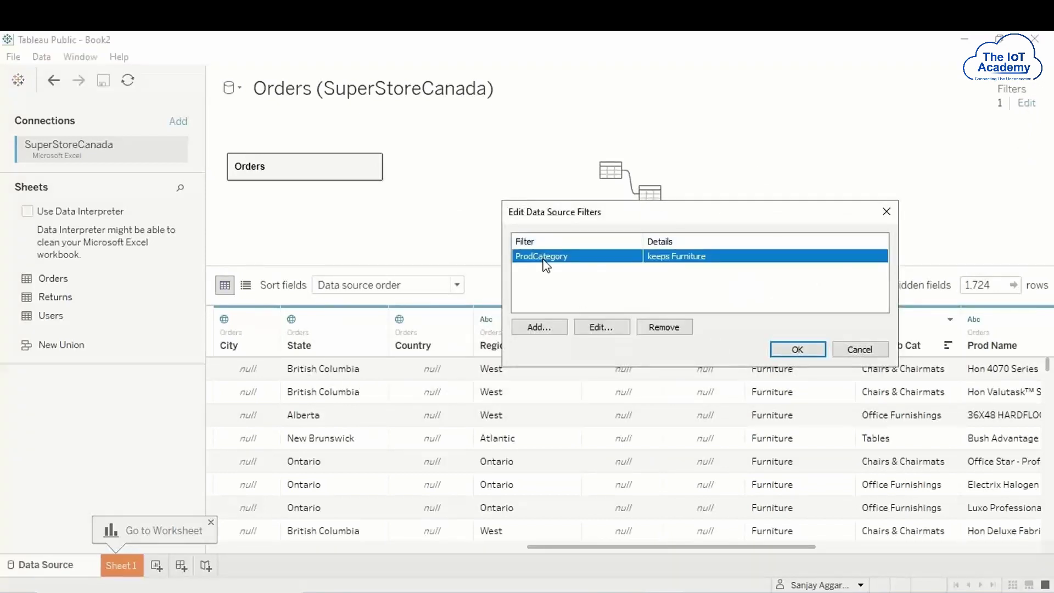
left_click(597, 329)
left_click(555, 206)
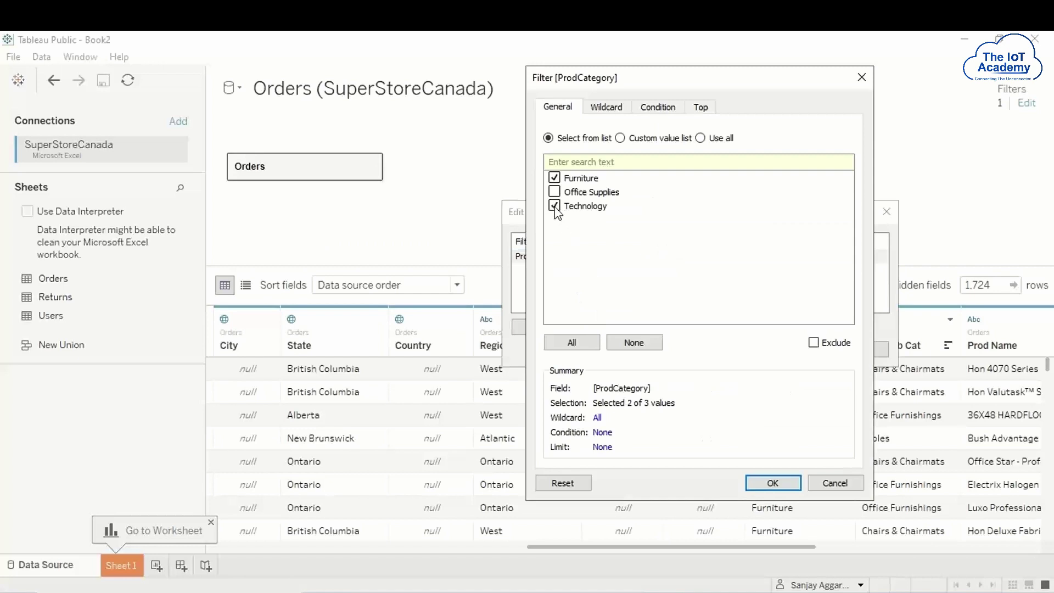
left_click(772, 482)
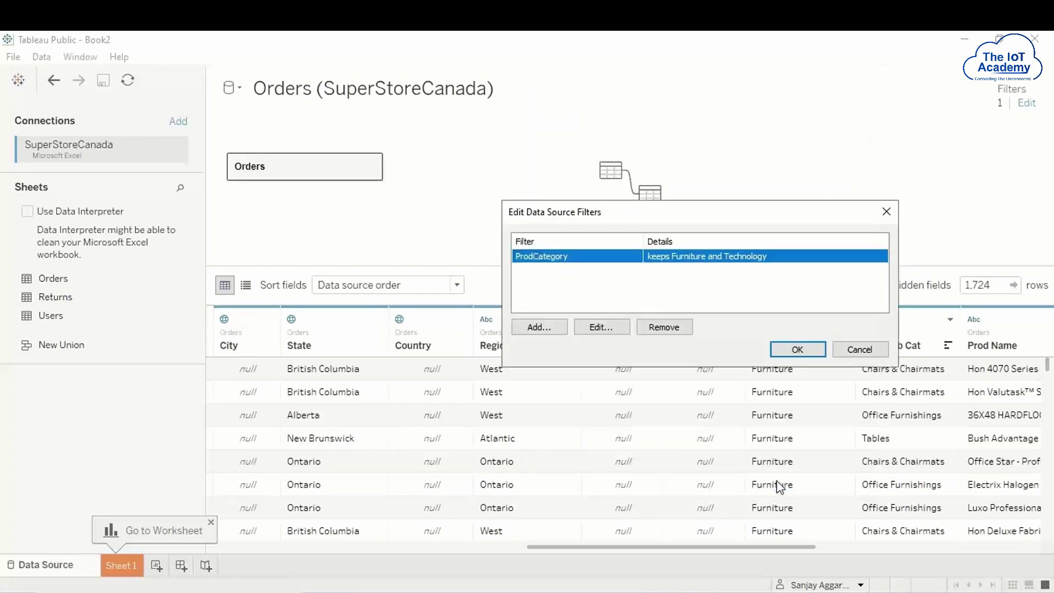
left_click(798, 351)
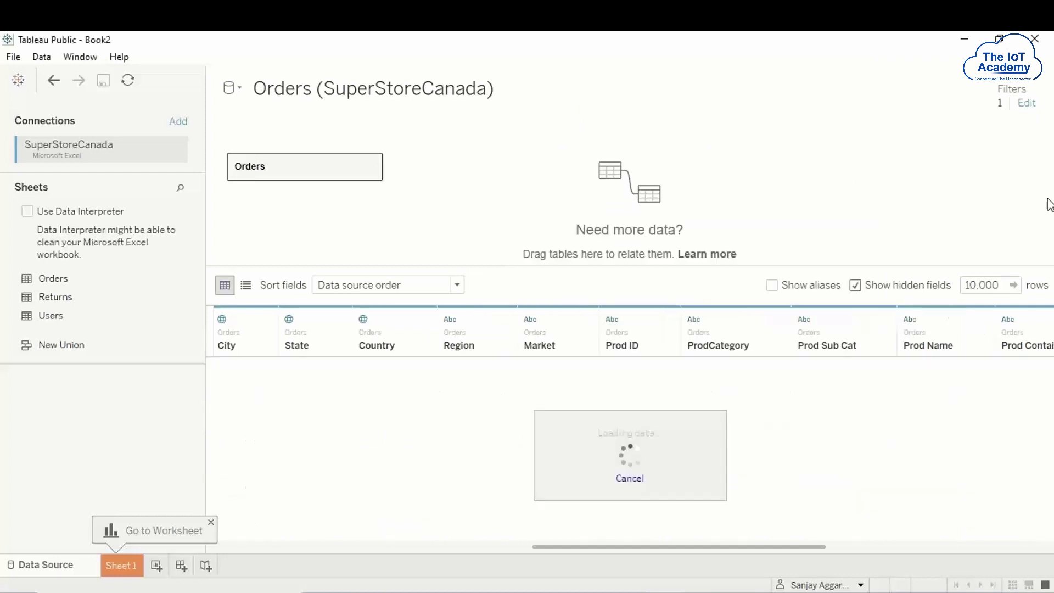
Add a second data source filter on State that keeps Alberta, British Columbia, Manitoba and New Brunswick.
left_click(1025, 103)
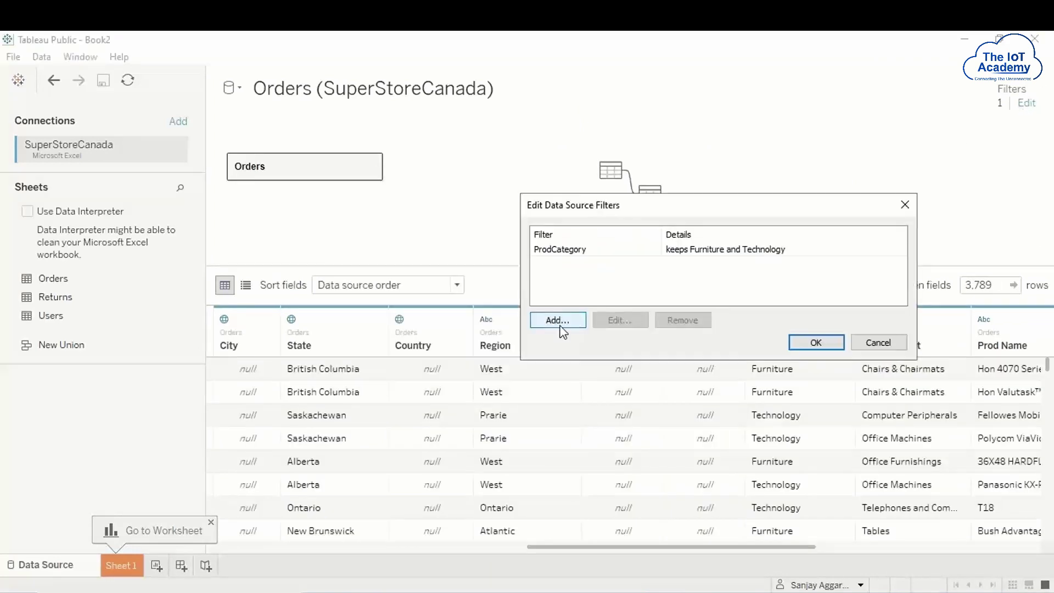
left_click(558, 320)
left_click_drag(855, 236, 858, 311)
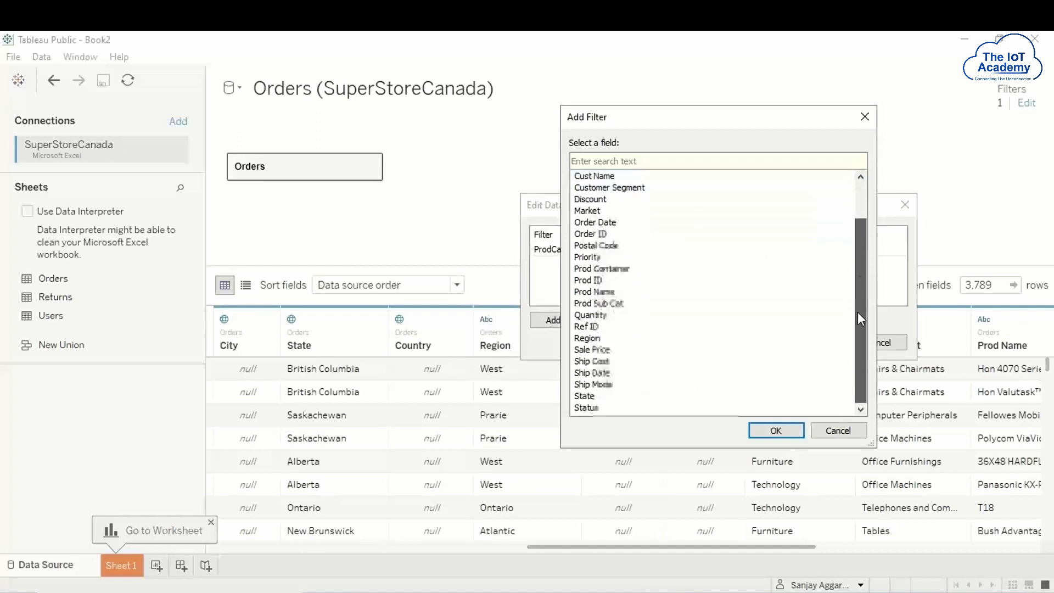
left_click(590, 396)
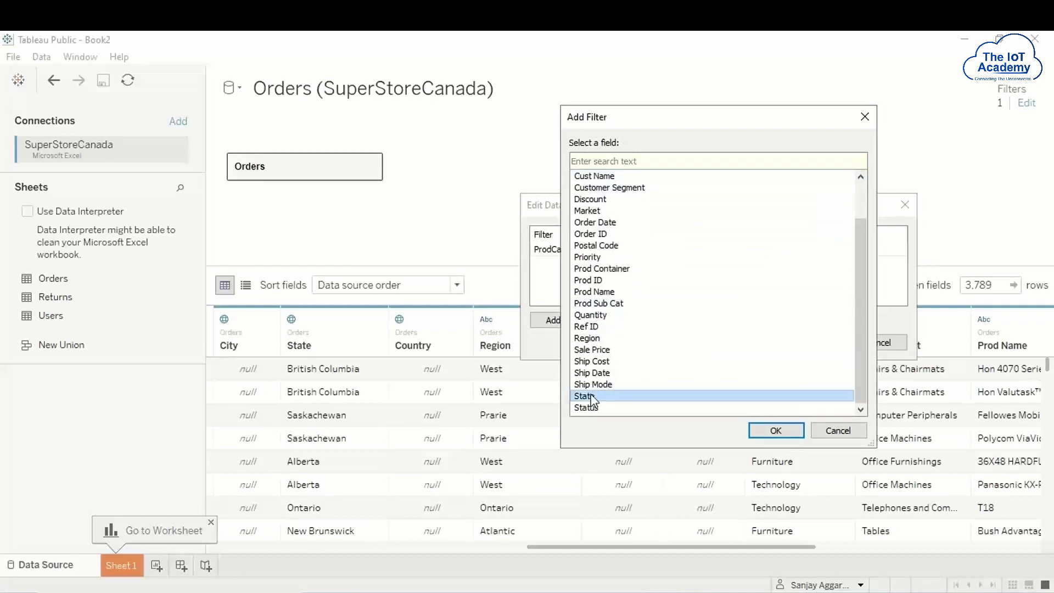
left_click(775, 430)
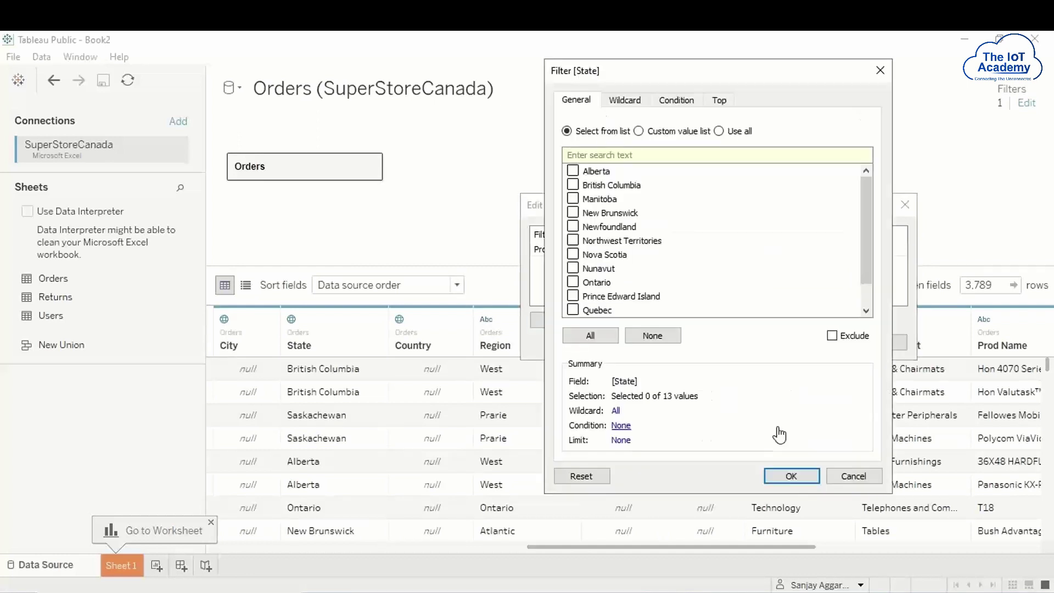
left_click(572, 170)
left_click(573, 199)
left_click(573, 213)
left_click(791, 476)
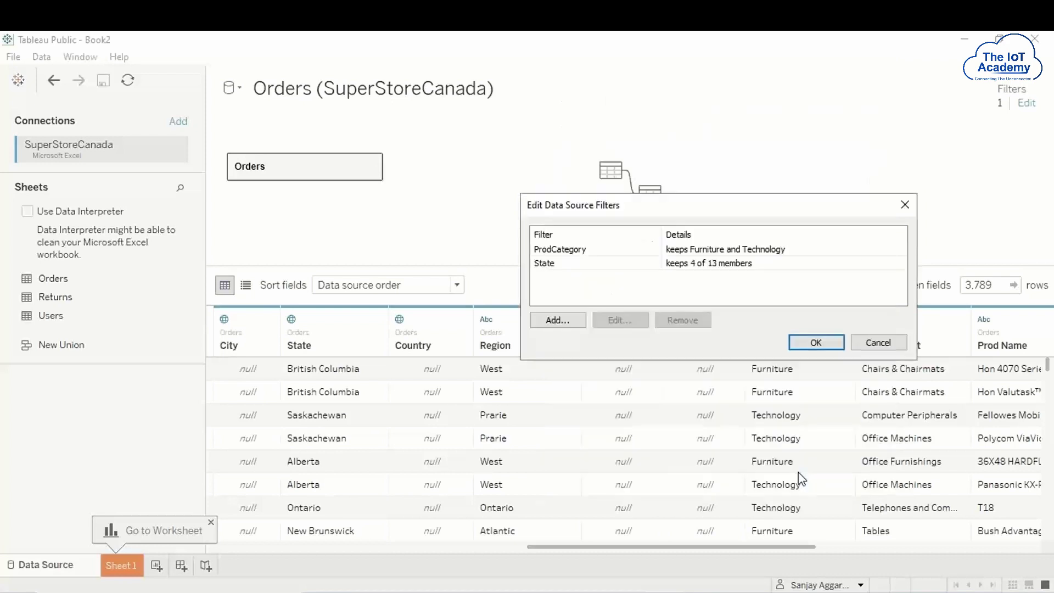
left_click(816, 342)
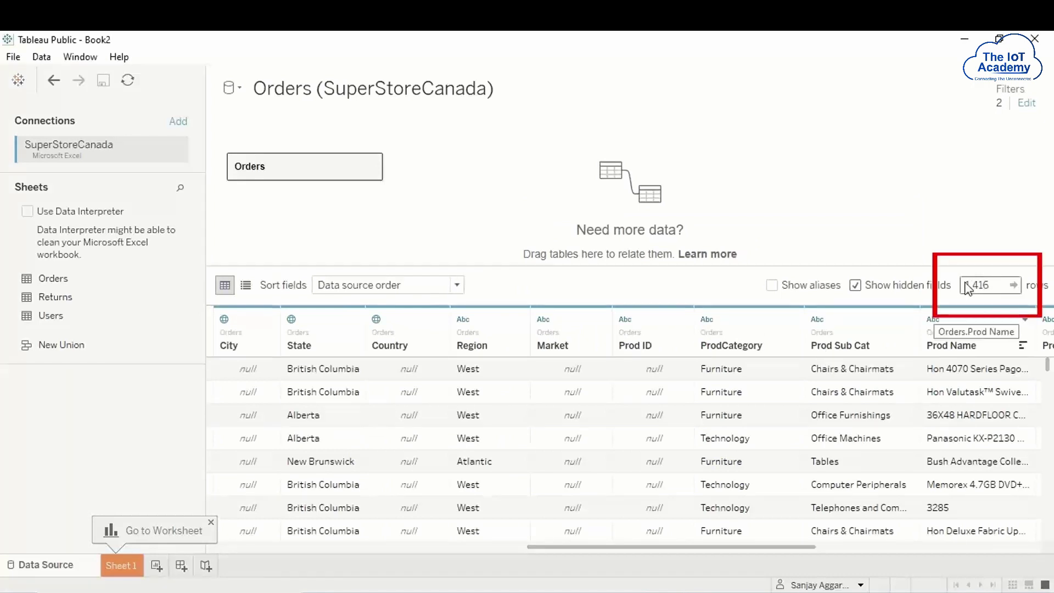
Review the list of data source filters on Orders and close it without changing any filter.
left_click(1026, 102)
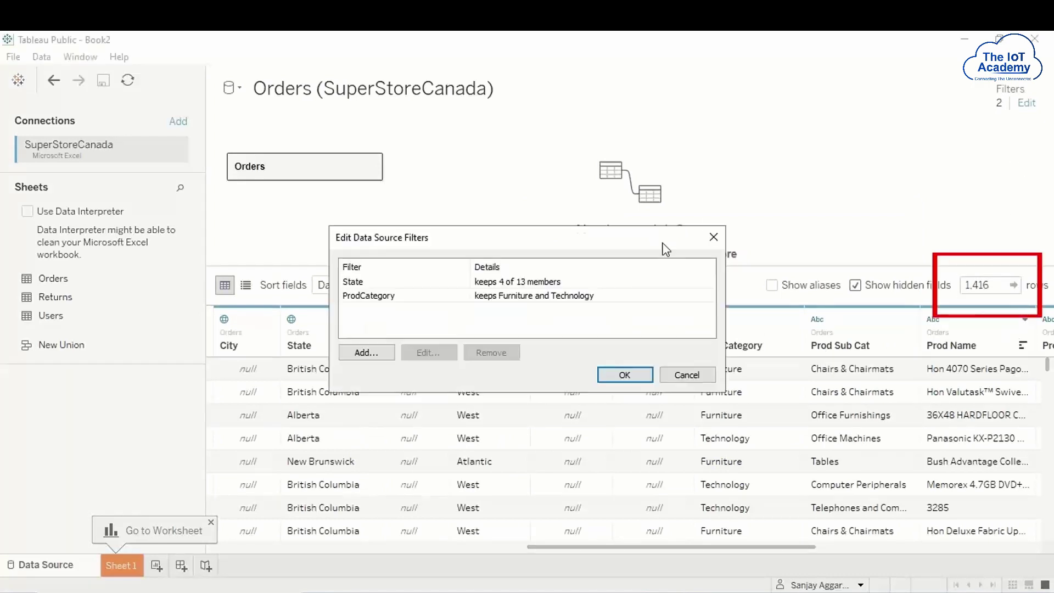
left_click_drag(626, 245, 690, 203)
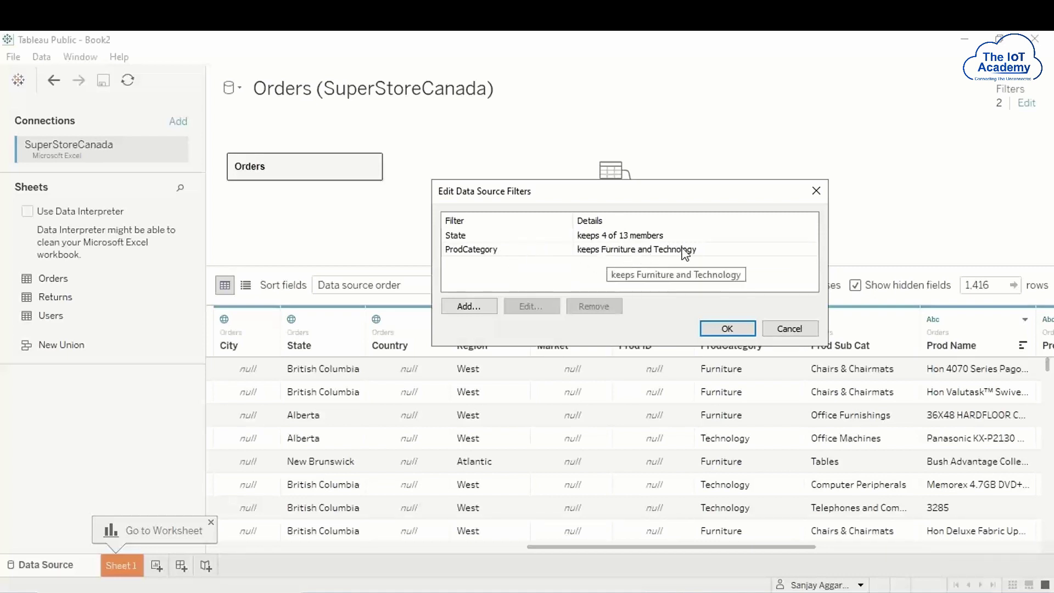
left_click(728, 328)
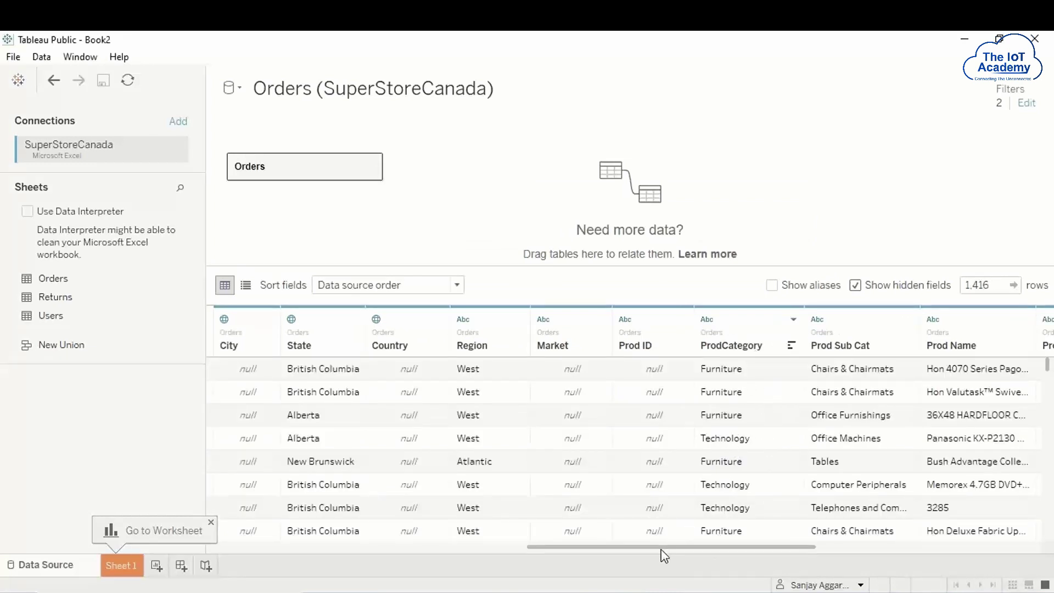
Review the State field's description to check which members remain in its domain.
left_click_drag(659, 549, 606, 552)
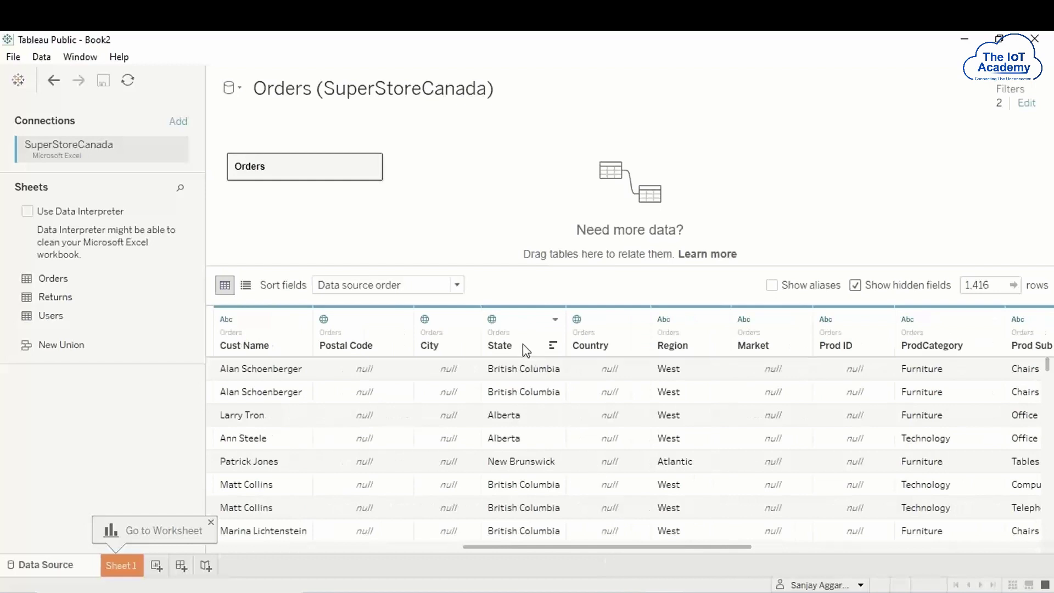
left_click(555, 319)
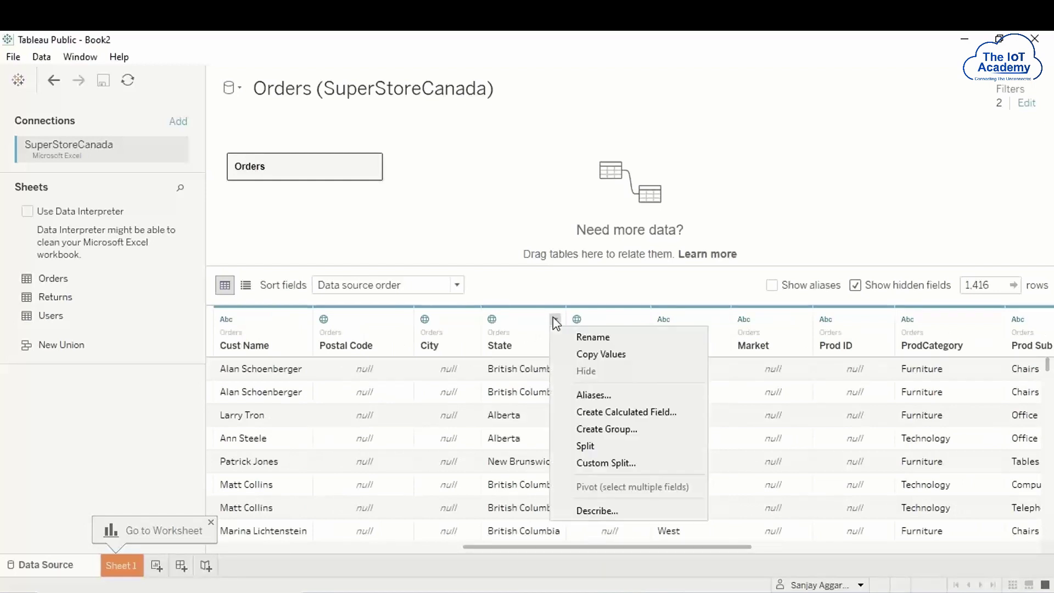
left_click(576, 512)
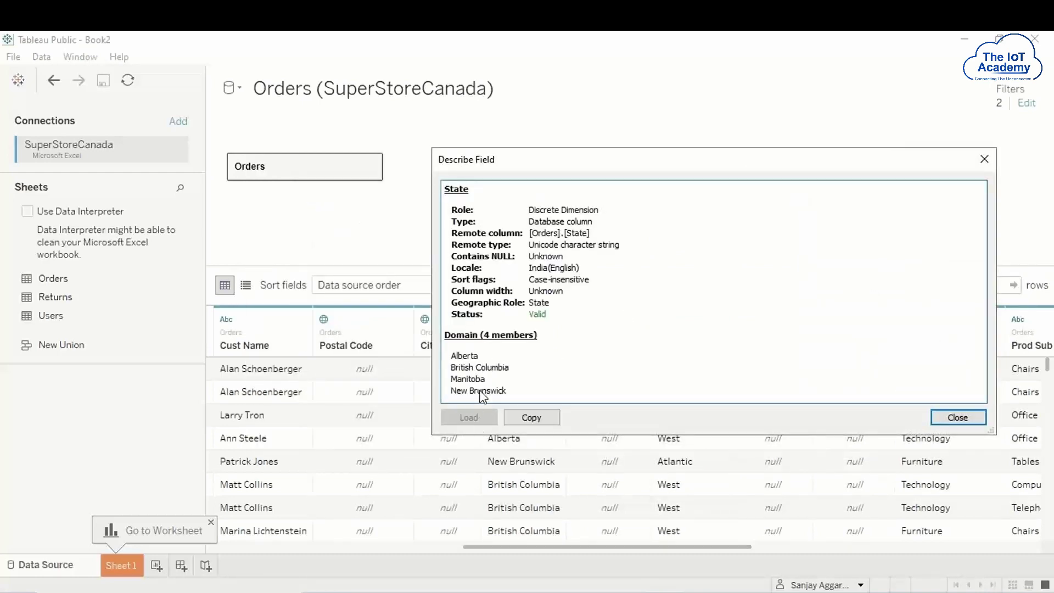
key("Escape")
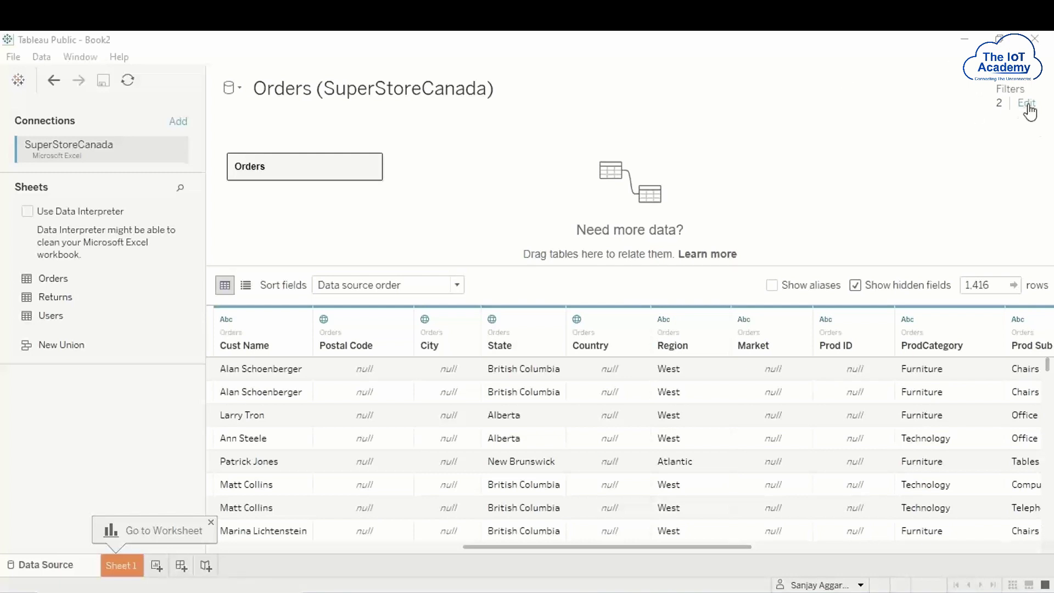
Remove both the State and ProdCategory data source filters from Orders and apply the change.
left_click(1026, 104)
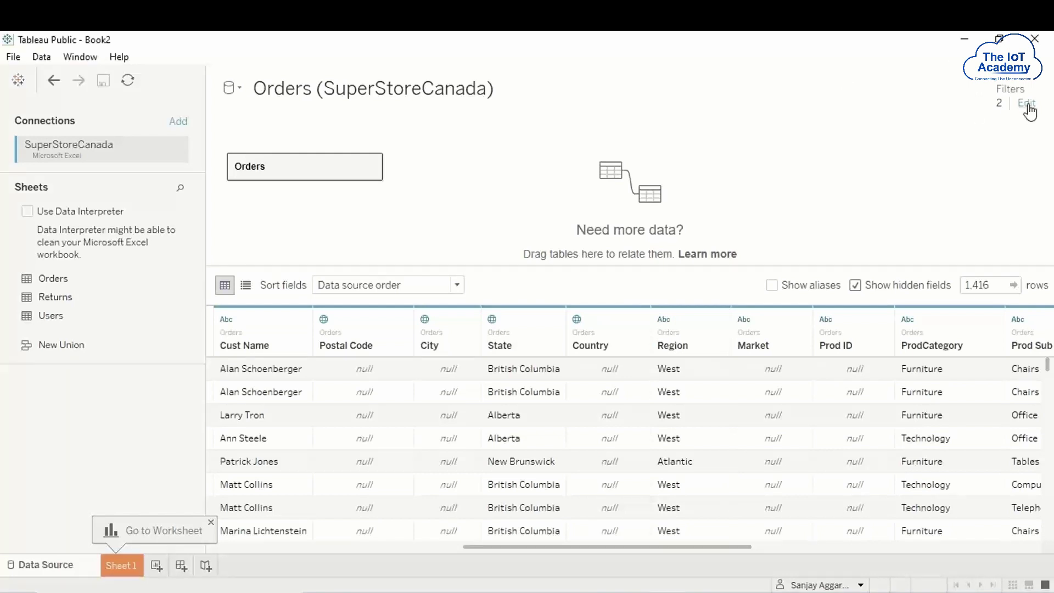
left_click(842, 75)
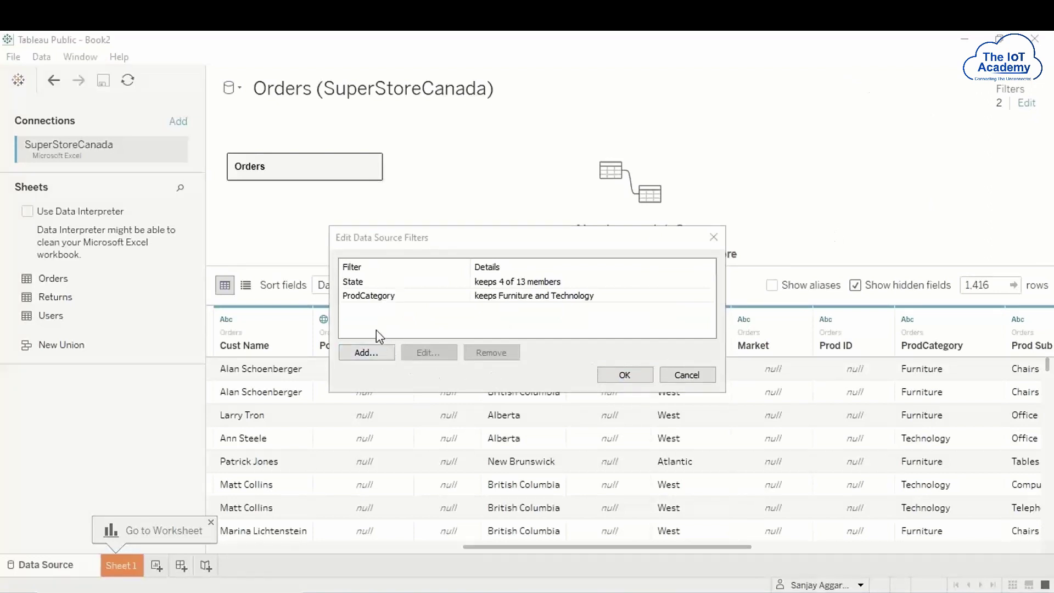
left_click(362, 285)
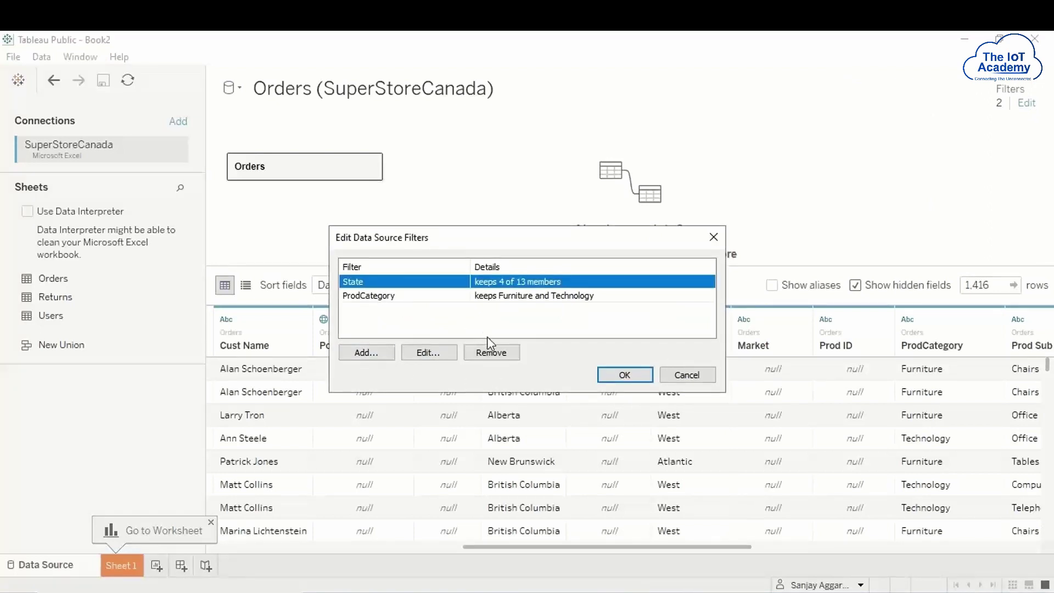
left_click(491, 352)
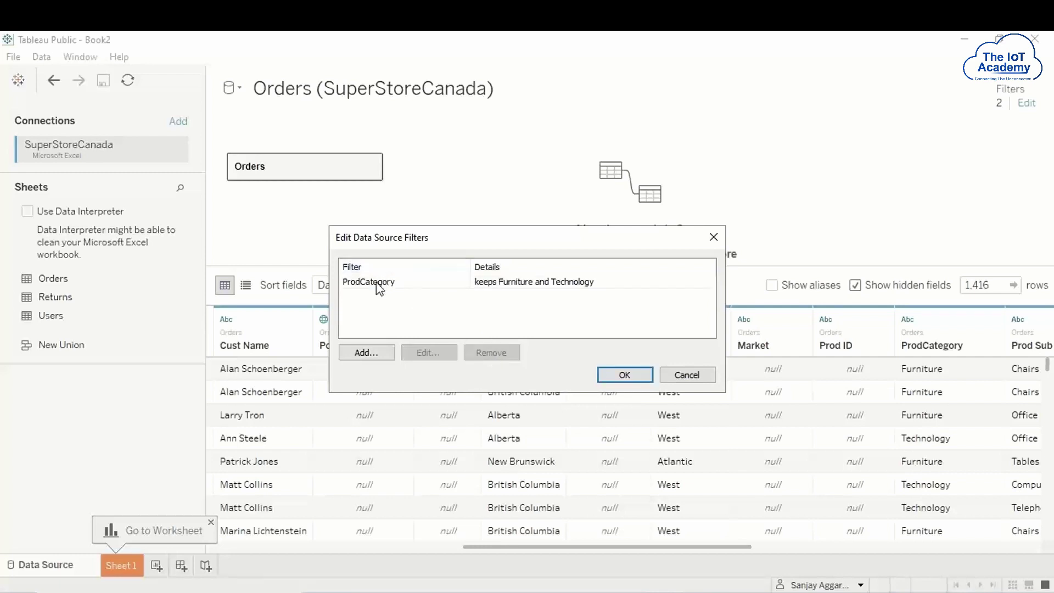
left_click(387, 281)
left_click(485, 352)
left_click(485, 351)
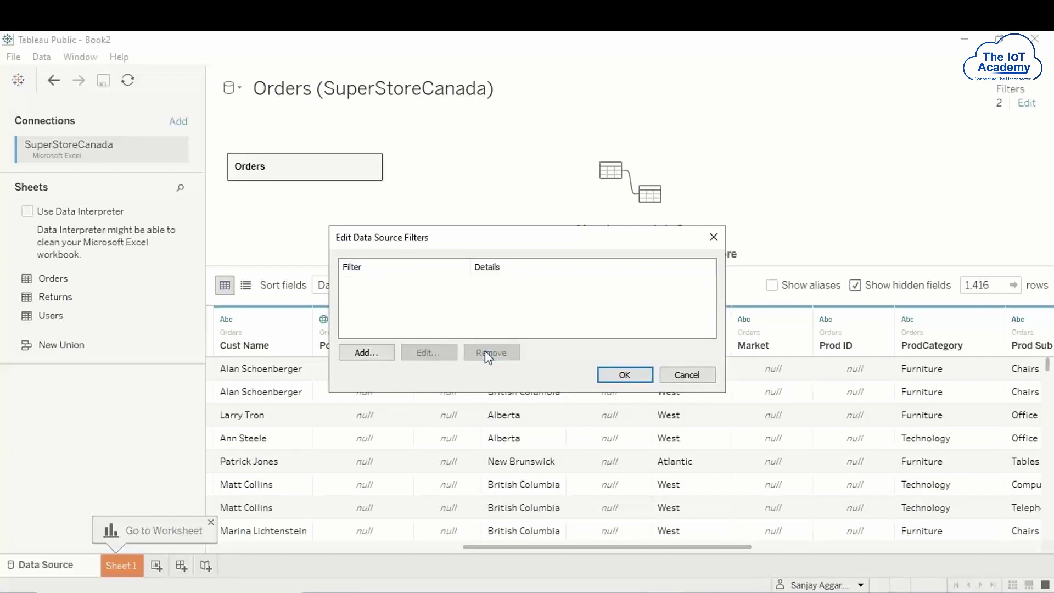
left_click(624, 374)
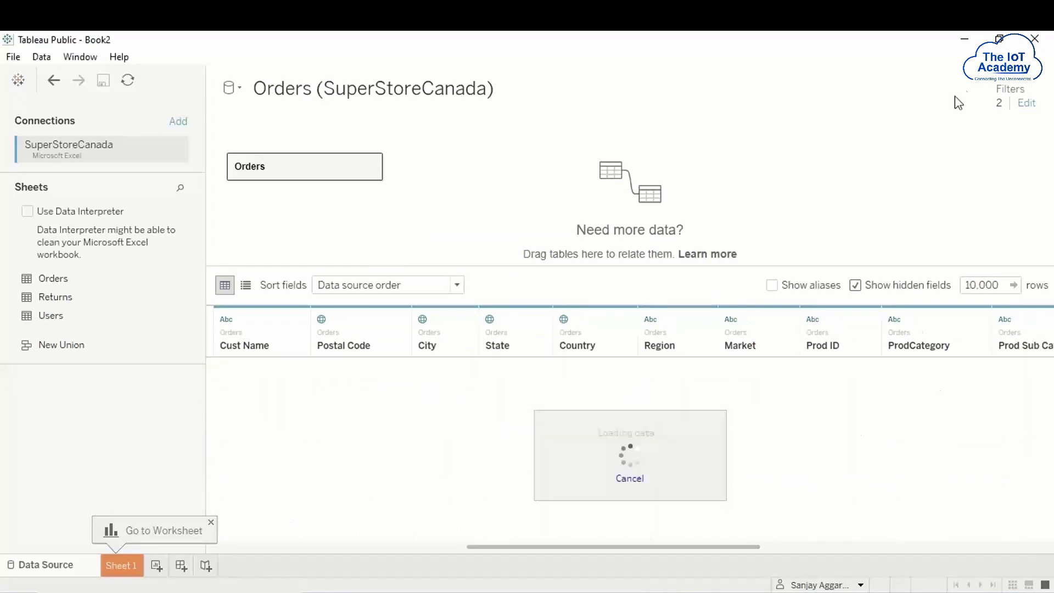